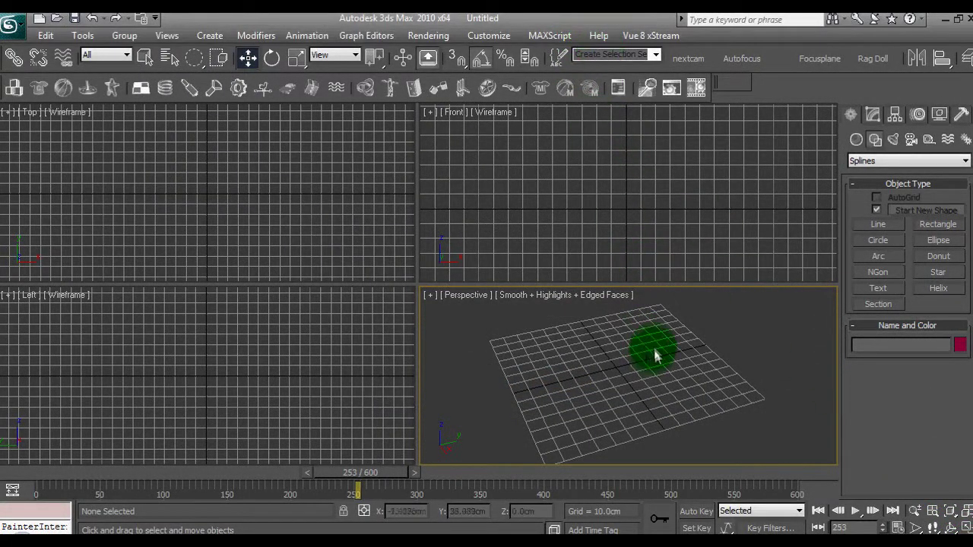
Step: Start a Line spline in the Front view, maximized to fill the screen
middle_drag(653, 346, 644, 357)
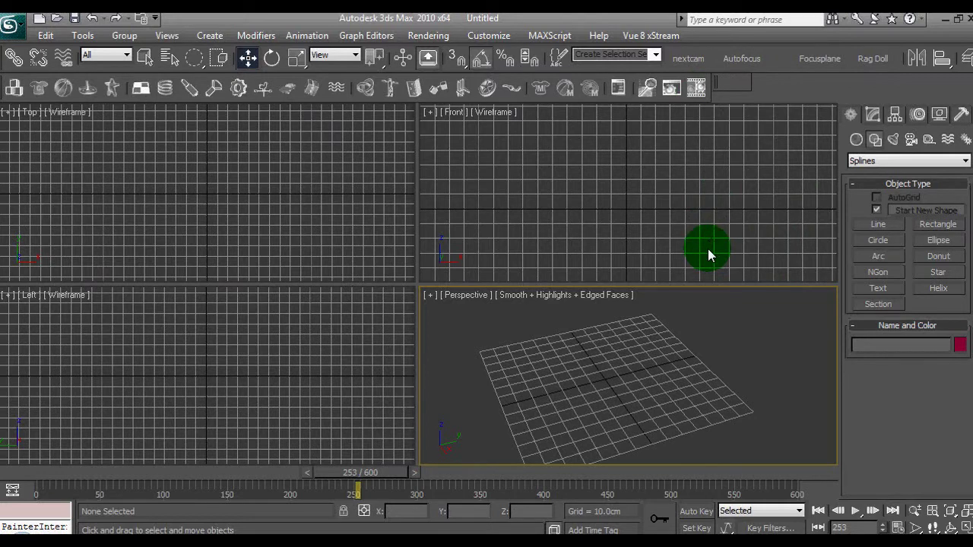
click(599, 156)
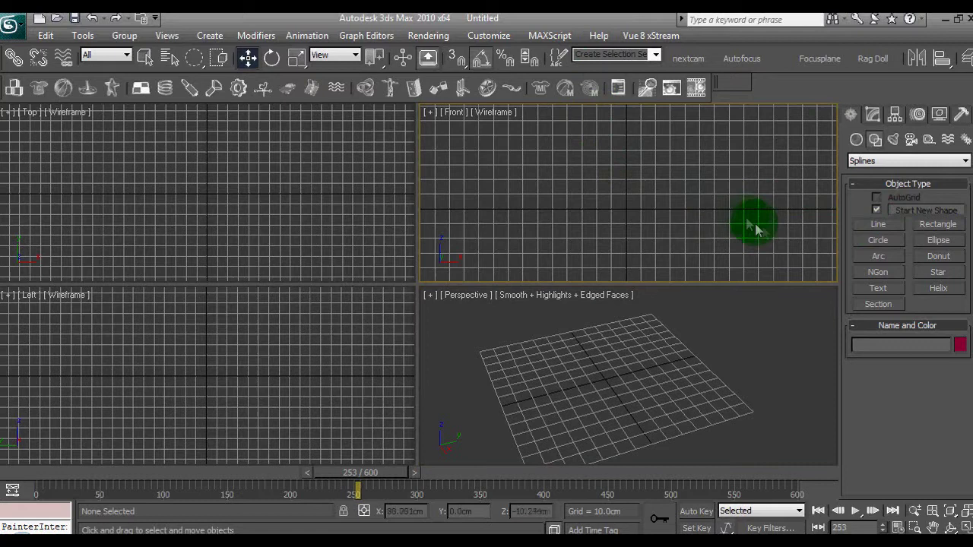
click(878, 224)
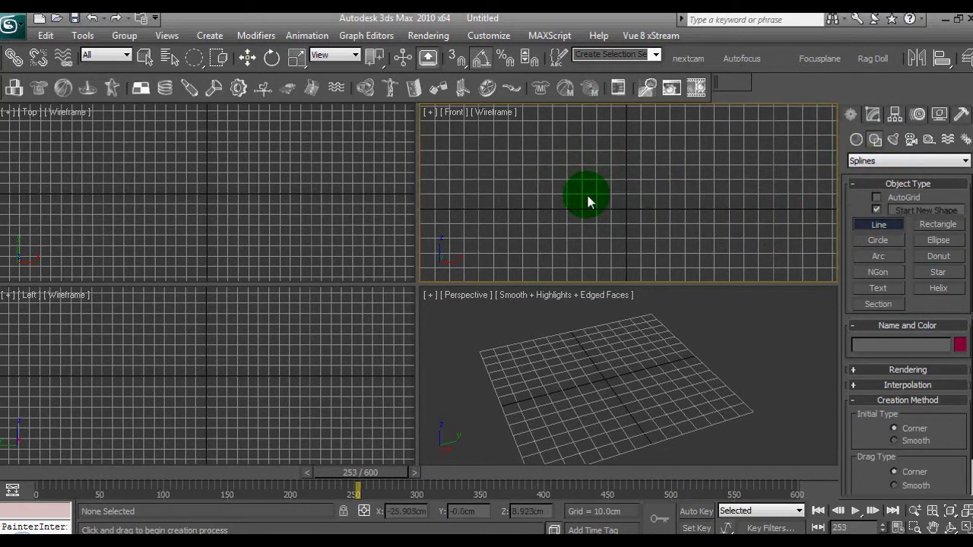
key(alt+w)
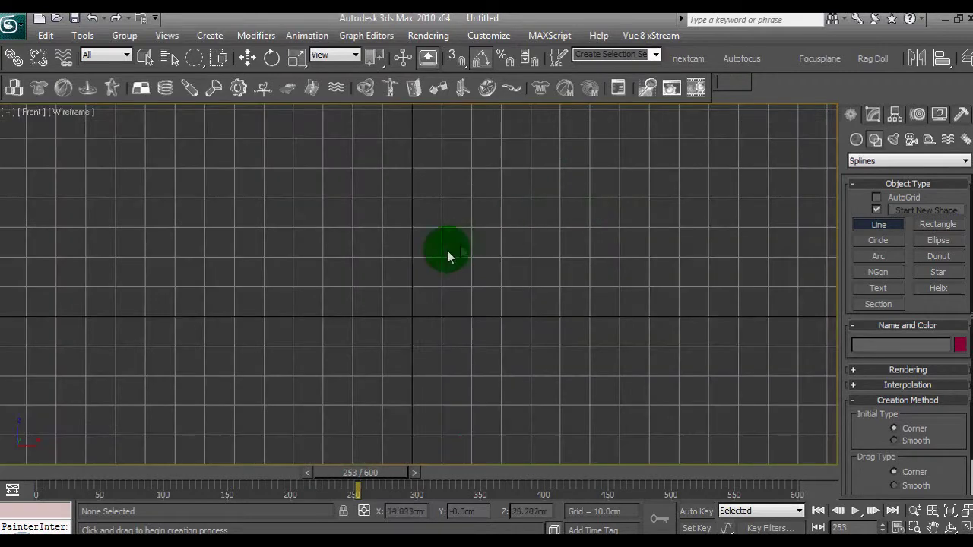
middle_drag(439, 280, 436, 285)
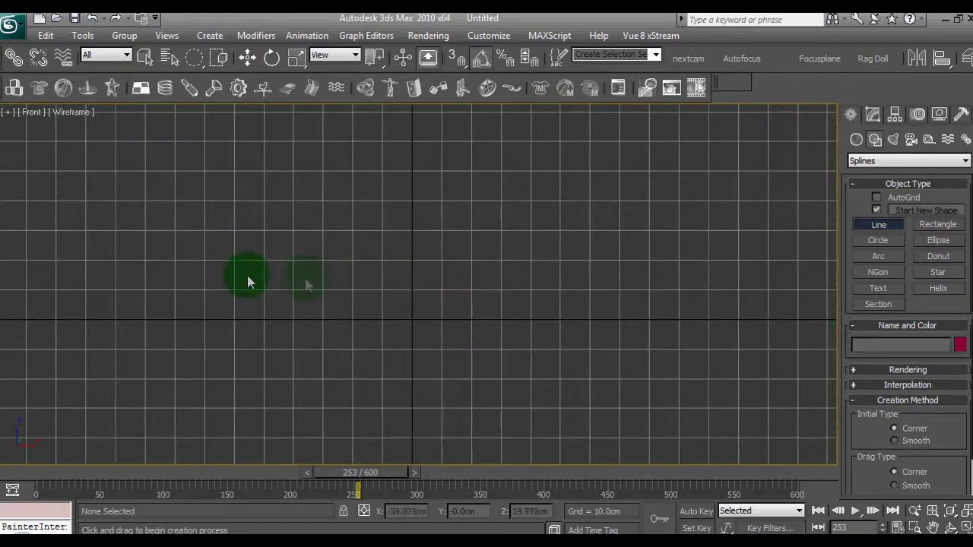
Step: Trace a nine-vertex jagged cone profile ending at the centre, then finish the line
click(113, 170)
click(149, 146)
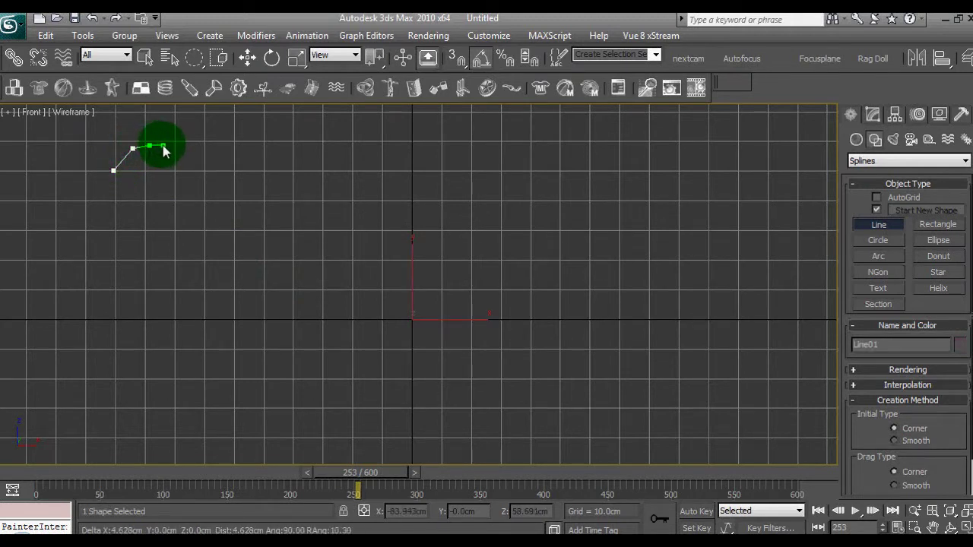
click(191, 175)
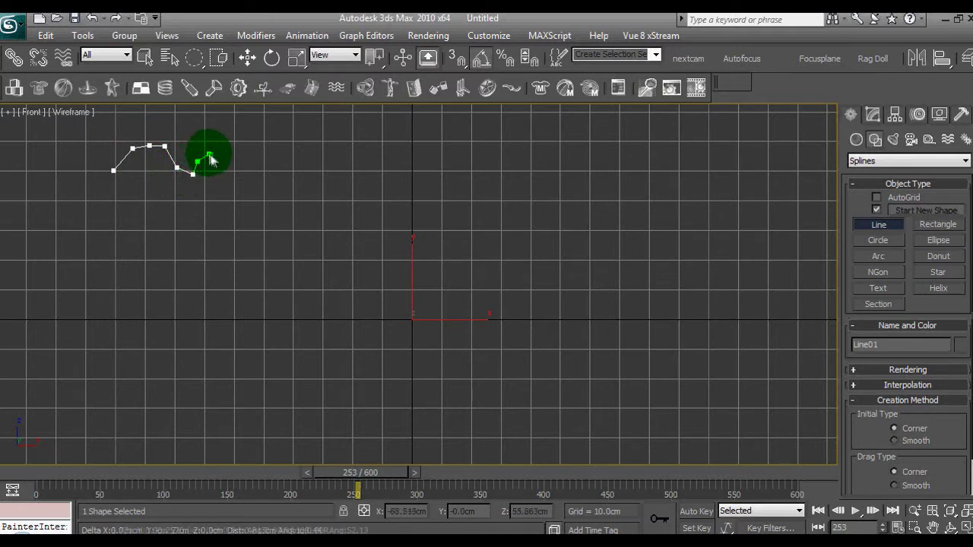
click(220, 162)
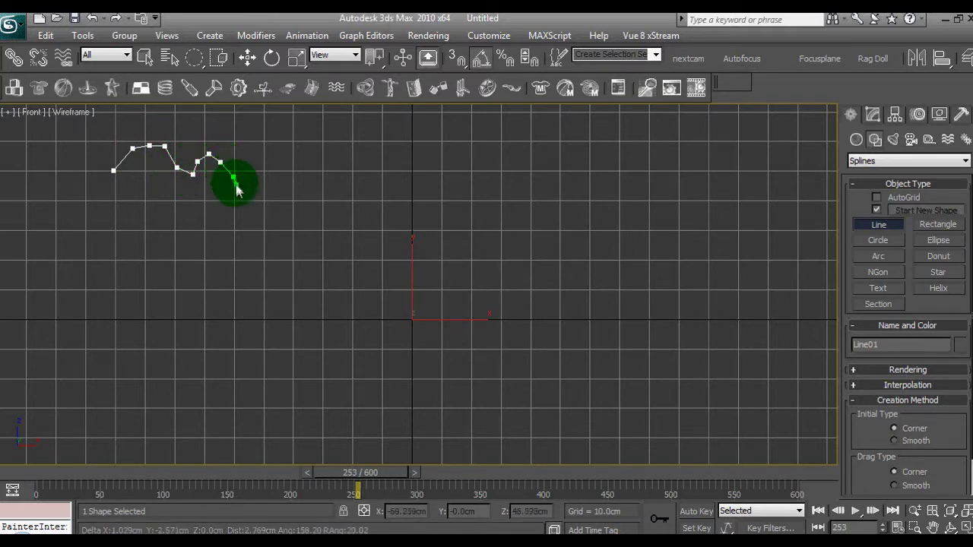
click(234, 180)
click(356, 295)
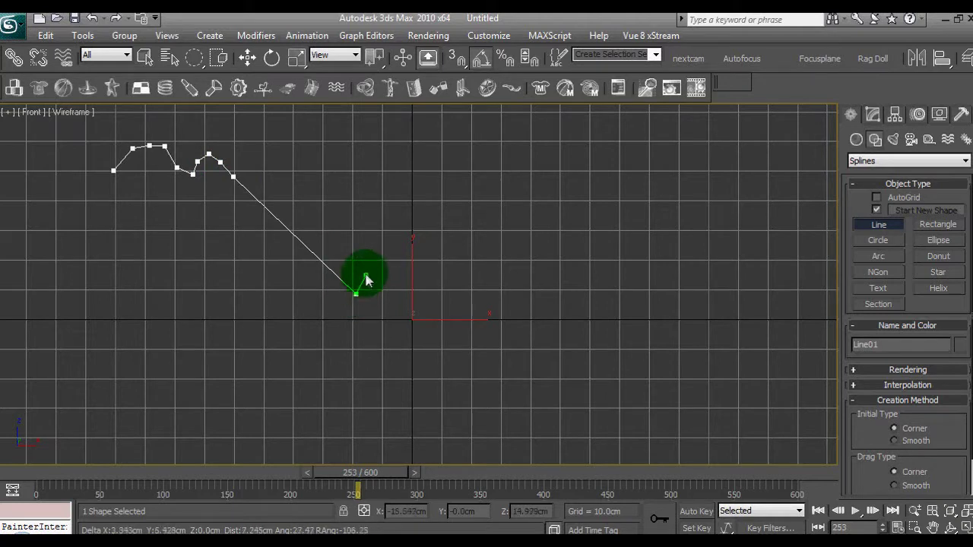
click(369, 272)
click(395, 256)
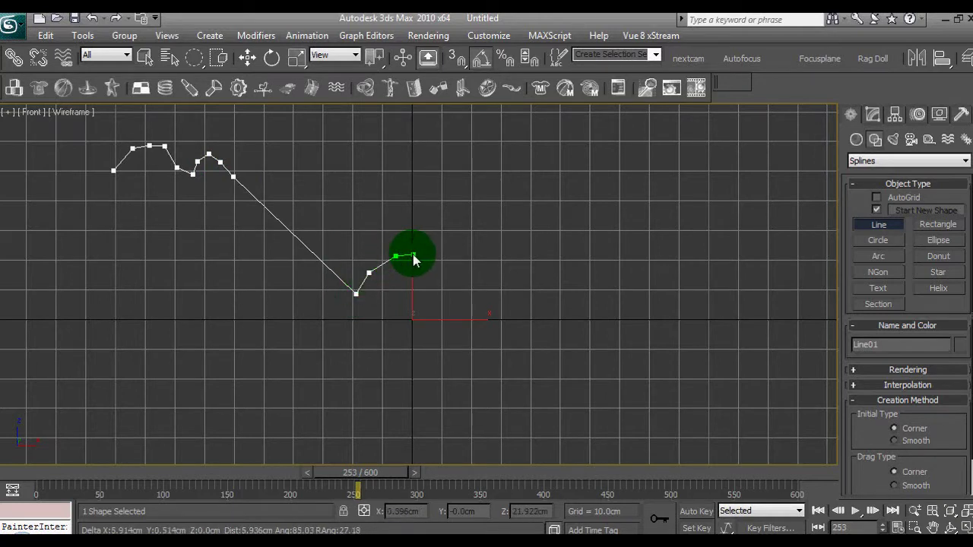
click(410, 259)
right_click(416, 276)
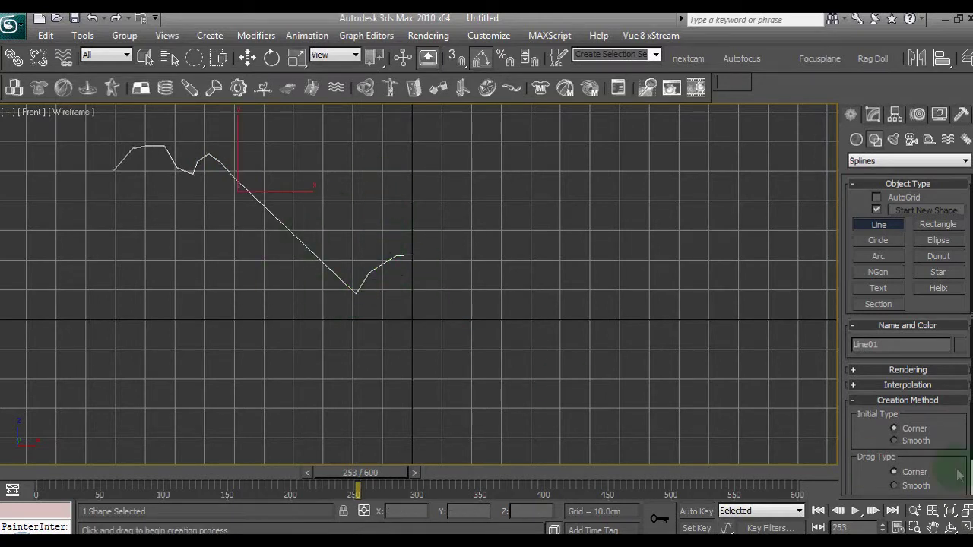
key(alt+w)
Step: Apply a Lathe modifier to Line01 in a maximized Perspective view
alt+middle_drag(636, 391, 843, 238)
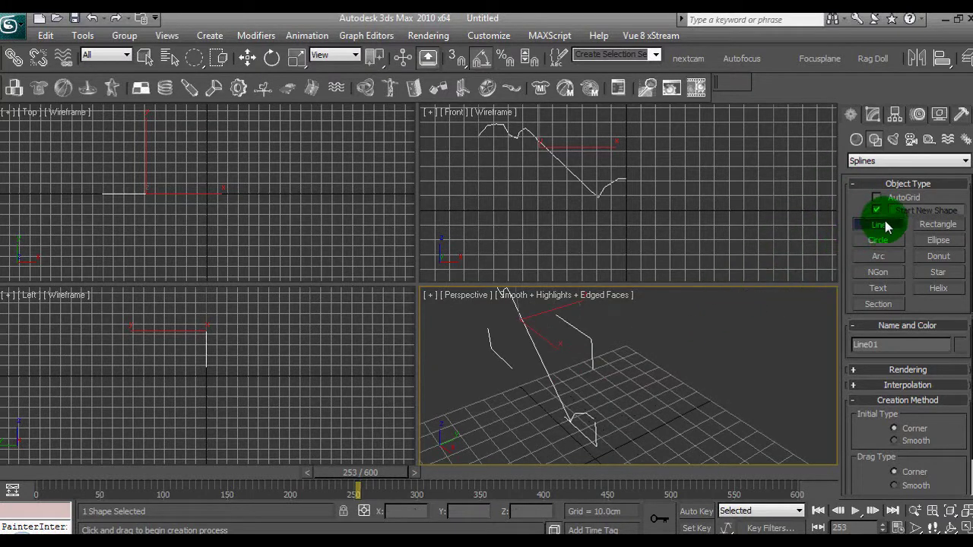
click(873, 114)
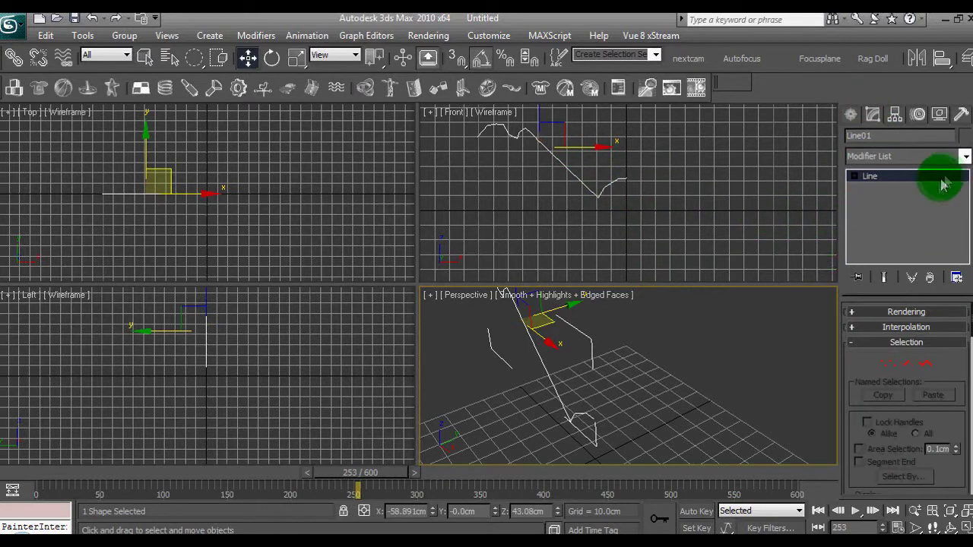
click(965, 155)
drag(965, 214, 951, 309)
click(897, 327)
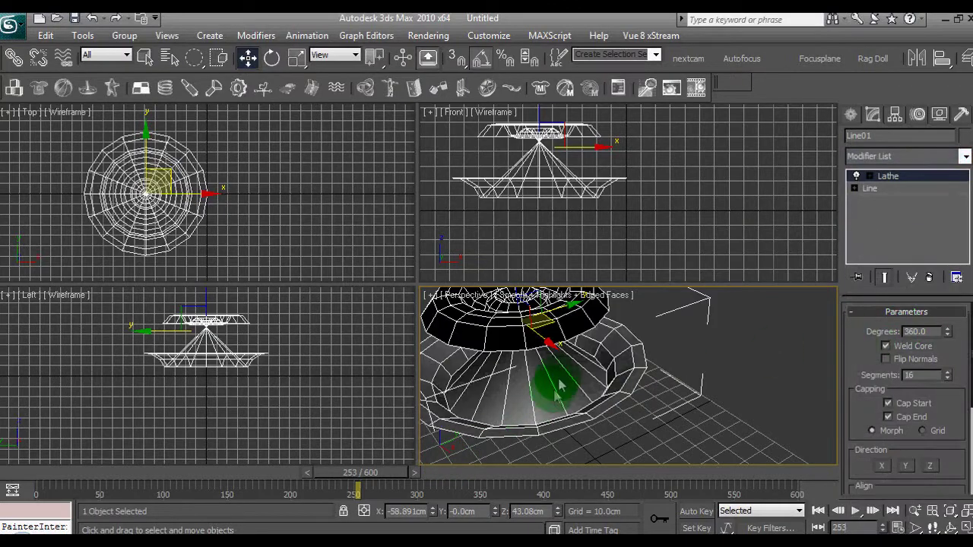
scroll(694, 408, down, 3)
key(alt+w)
scroll(694, 422, down, 5)
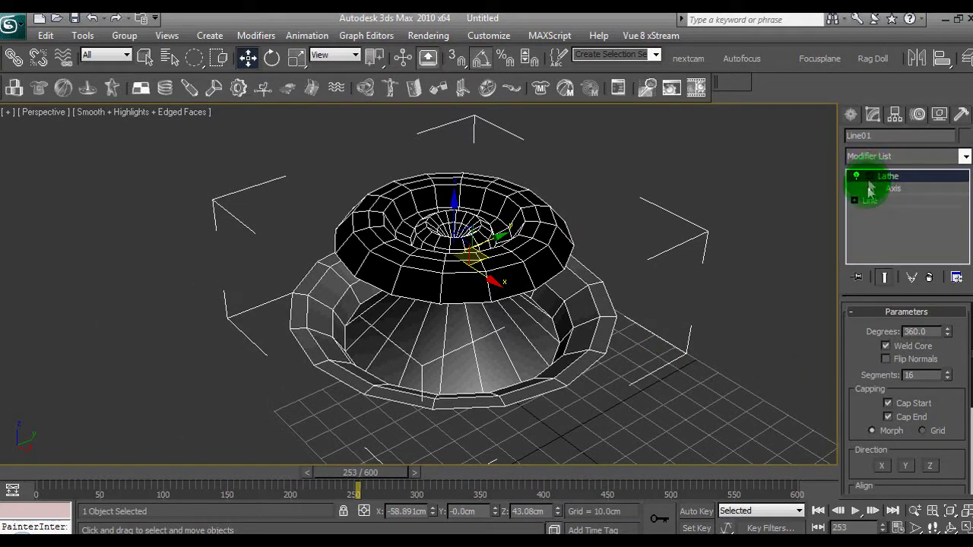
Step: Move the Lathe axis sideways along Y so the solid becomes a wide ring
click(881, 189)
alt+middle_drag(506, 251, 468, 285)
drag(501, 260, 645, 267)
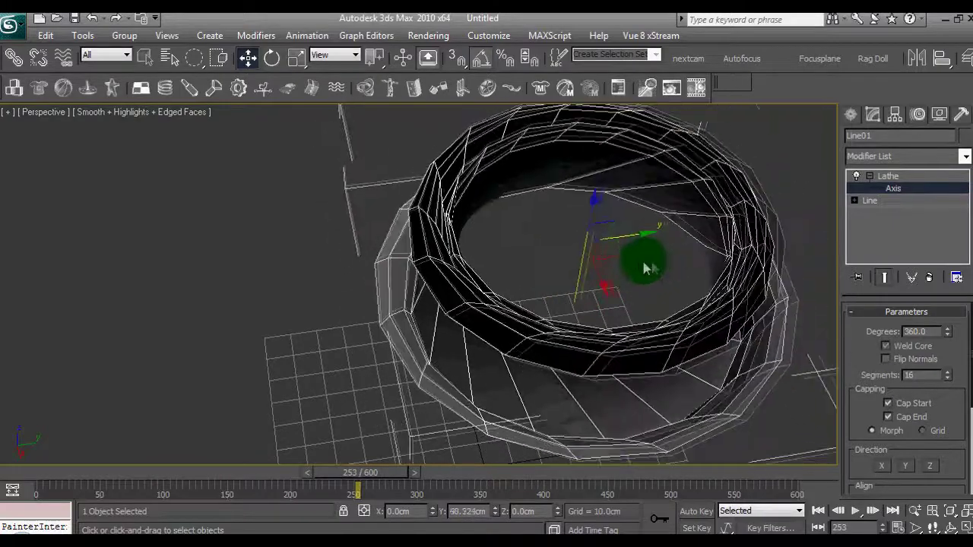
alt+middle_drag(645, 266, 445, 274)
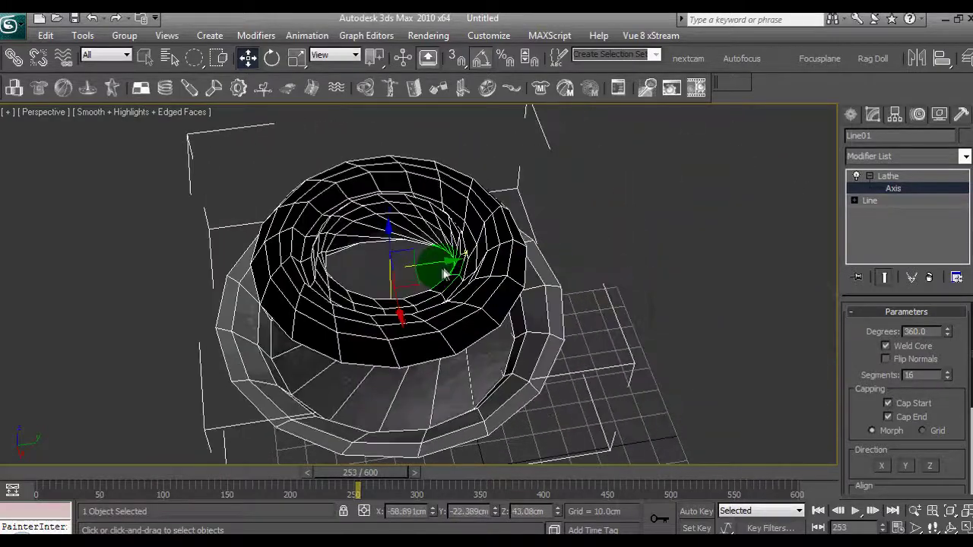
Step: Delete the Lathe modifier from Line01, leaving the bare profile line
right_click(893, 176)
click(833, 202)
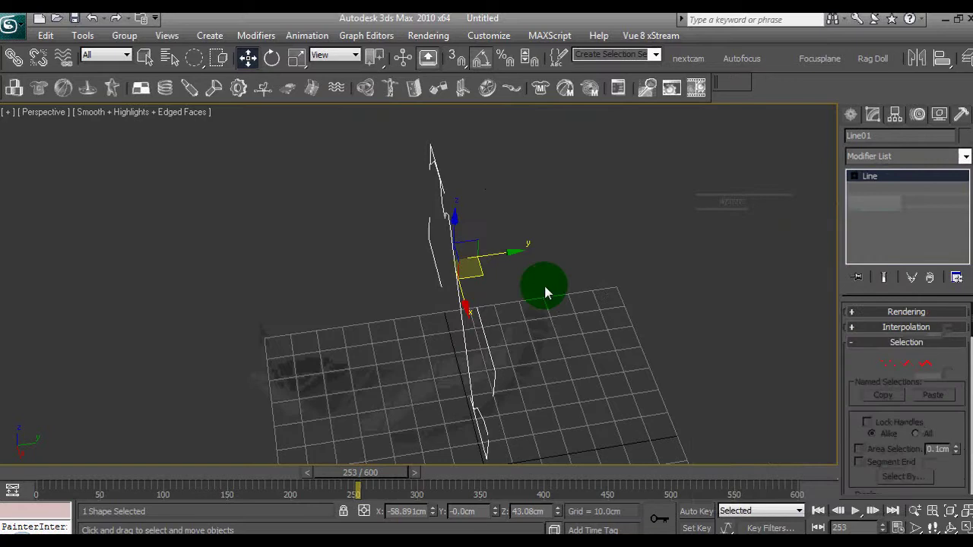
alt+middle_drag(540, 284, 807, 218)
Step: With Affect Pivot Only, move Line01's pivot to the profile's inner end
click(894, 113)
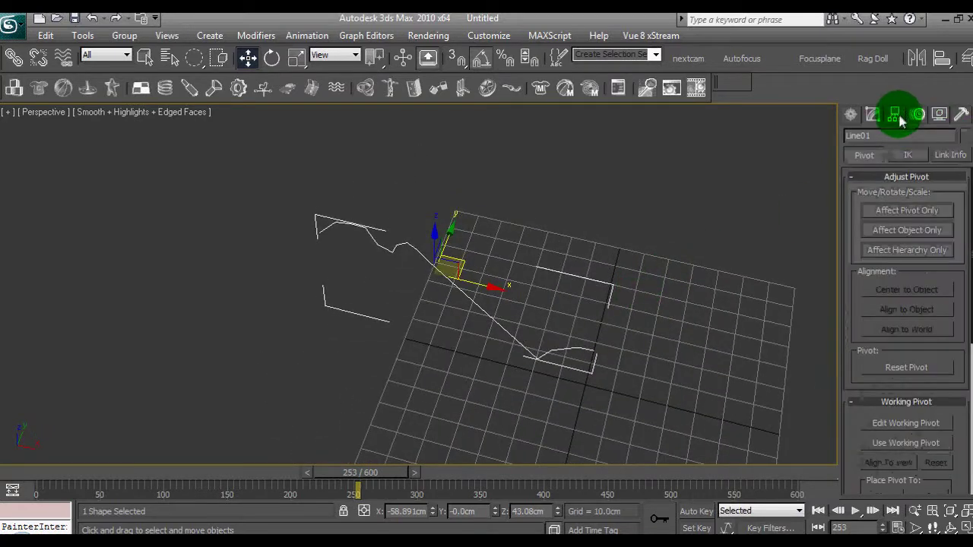
click(911, 218)
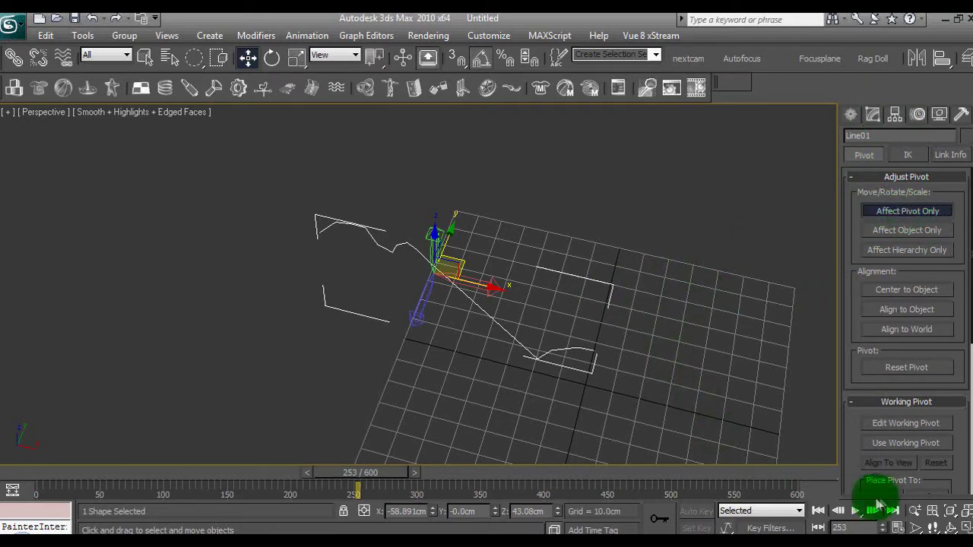
click(967, 528)
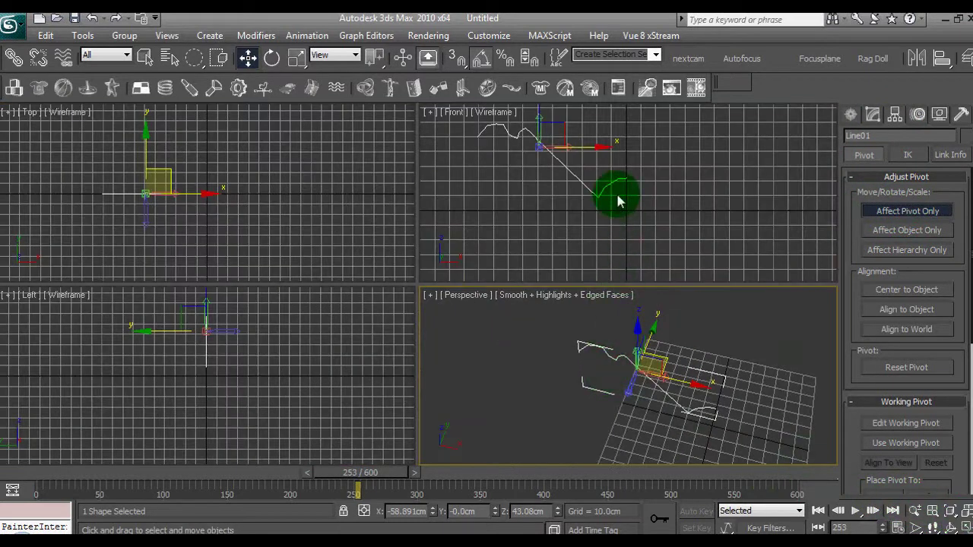
mouse_move(618, 195)
mouse_down()
mouse_move(619, 170)
mouse_move(605, 204)
mouse_up()
scroll(606, 203, up, 4)
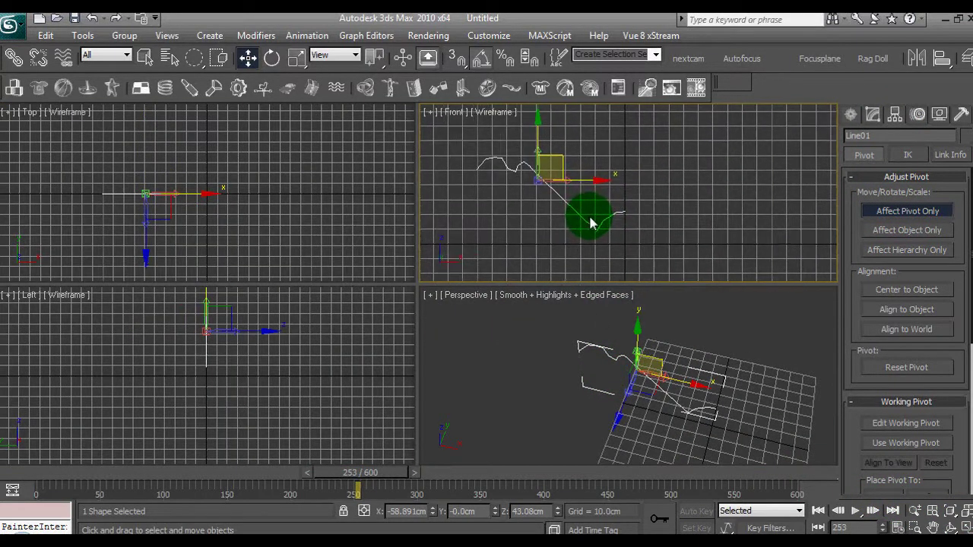
drag(526, 161, 650, 205)
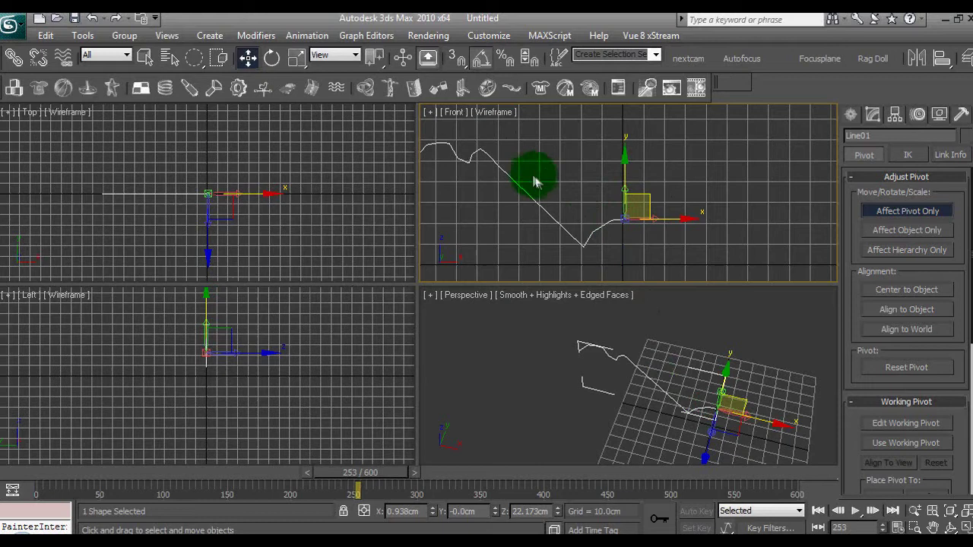
Step: Maximize the Perspective view and open Line01's Modifier List
click(718, 370)
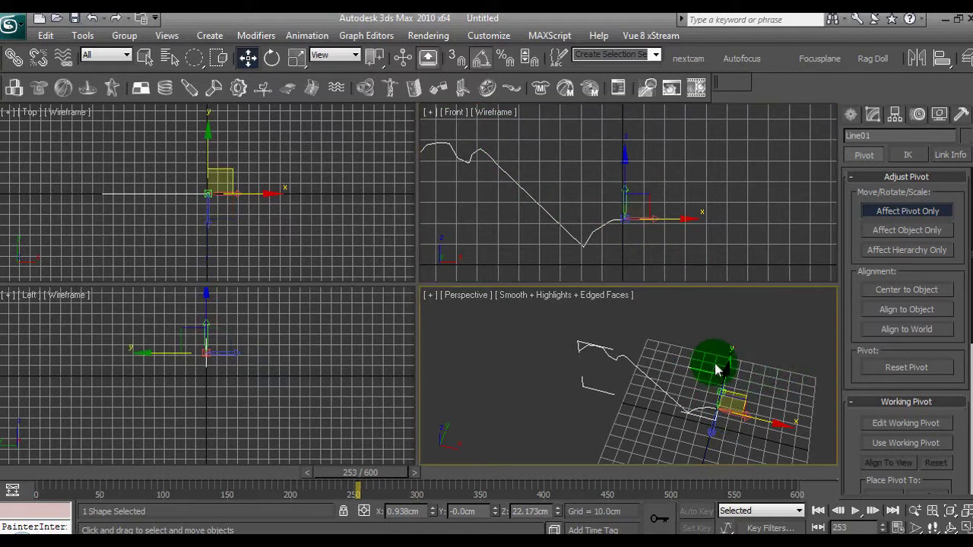
middle_drag(718, 370, 615, 337)
key(alt+w)
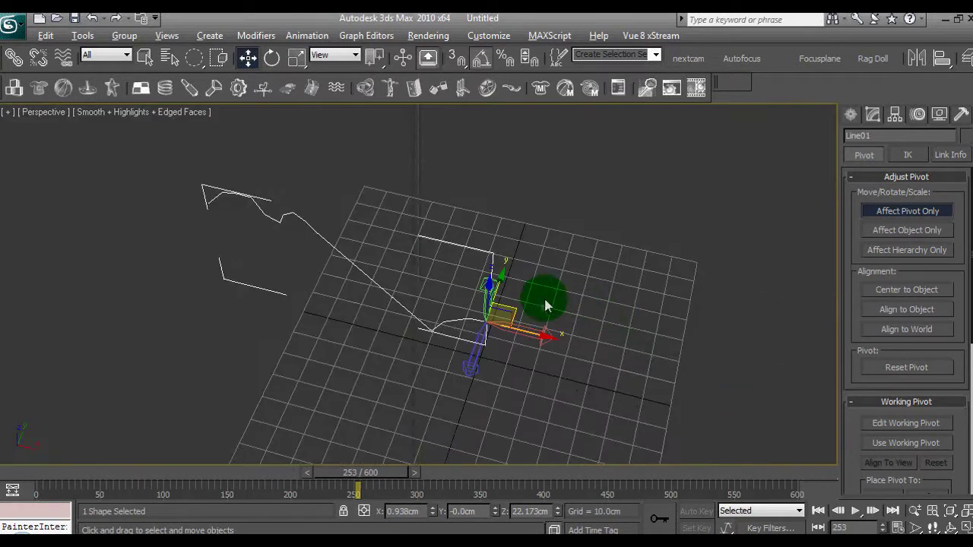
click(872, 114)
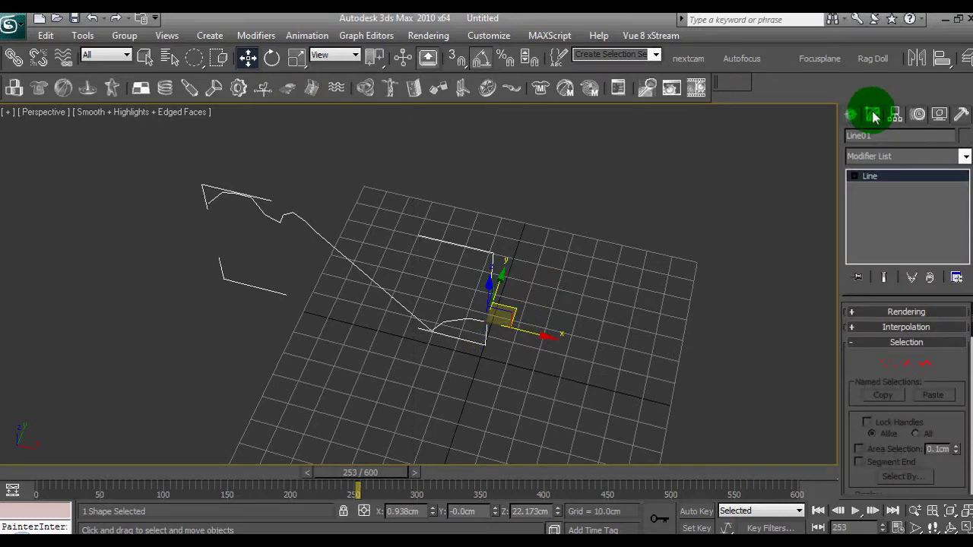
click(963, 156)
Step: Lathe Line01 into a 360°, 16-segment cone and enable Flip Normals
drag(963, 180, 958, 286)
click(871, 415)
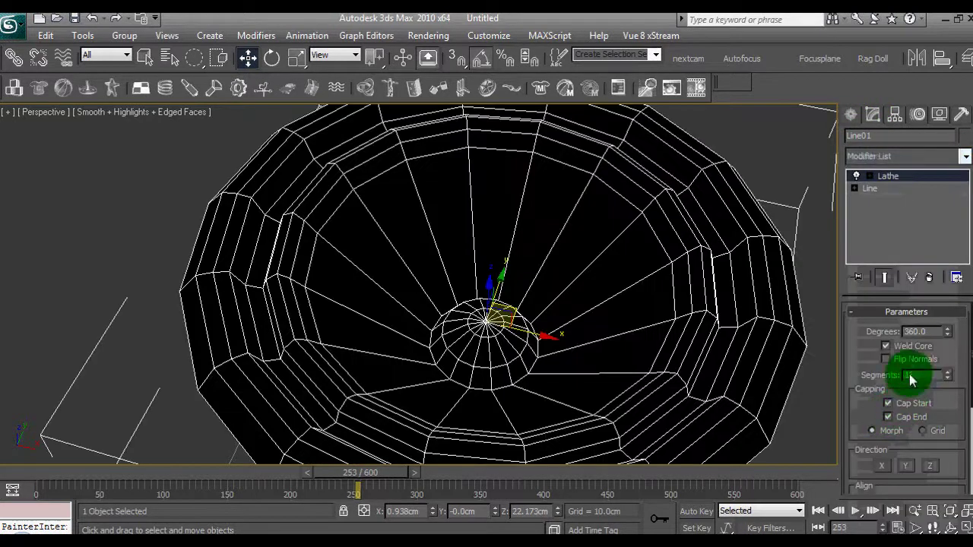
scroll(627, 344, down, 4)
scroll(587, 314, up, 2)
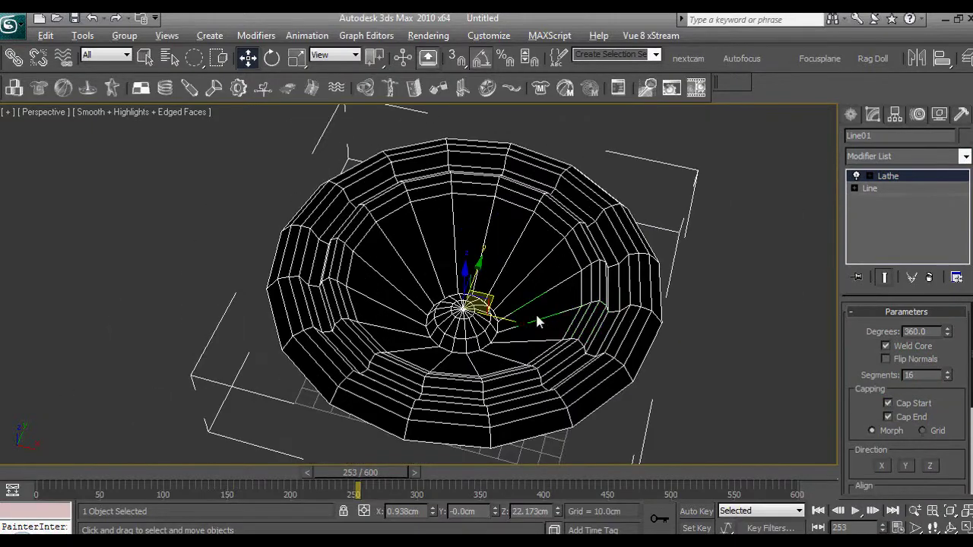
alt+middle_drag(536, 321, 490, 308)
scroll(489, 309, up, 2)
scroll(638, 258, down, 4)
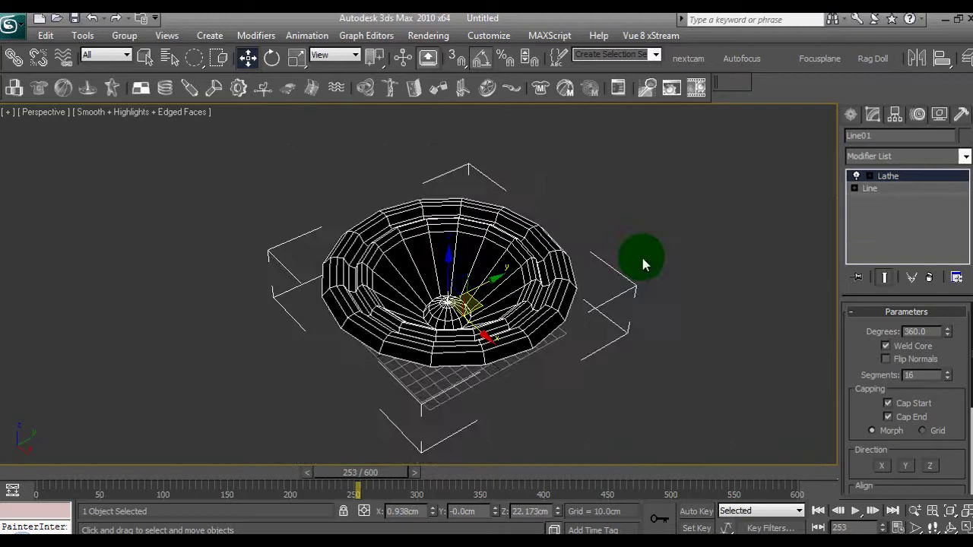
scroll(700, 292, up, 2)
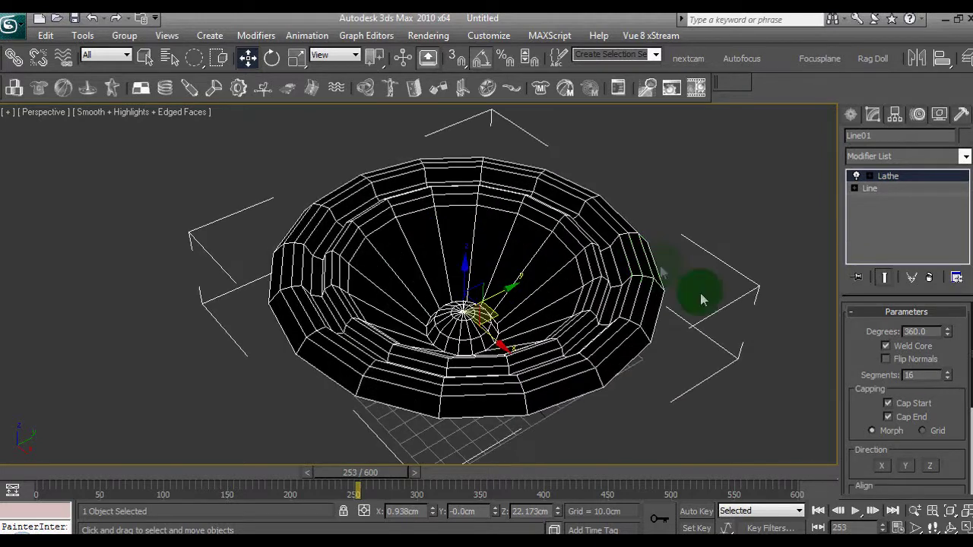
click(885, 358)
alt+middle_drag(585, 315, 531, 336)
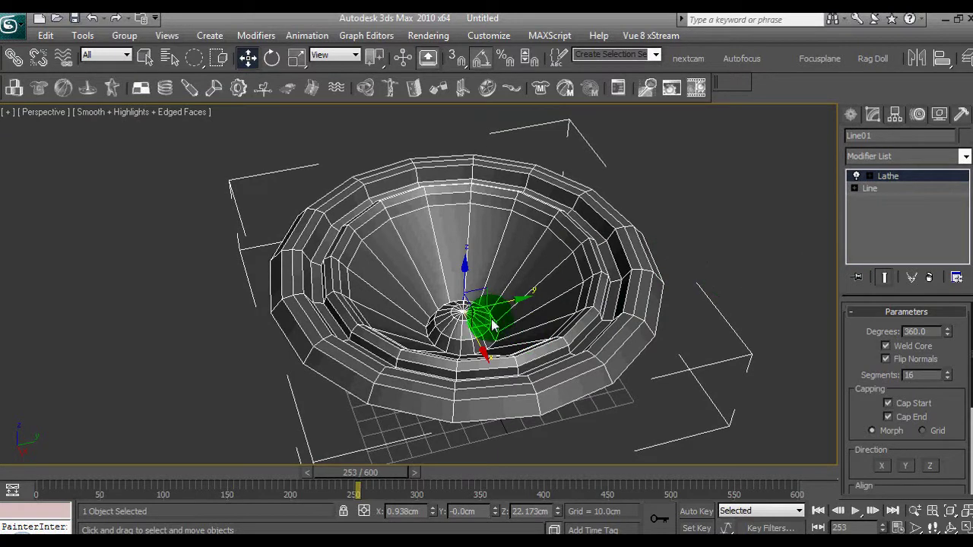
Step: Convert the cone to Editable Poly and apply Reset XForm to it
right_click(570, 275)
mouse_move(684, 406)
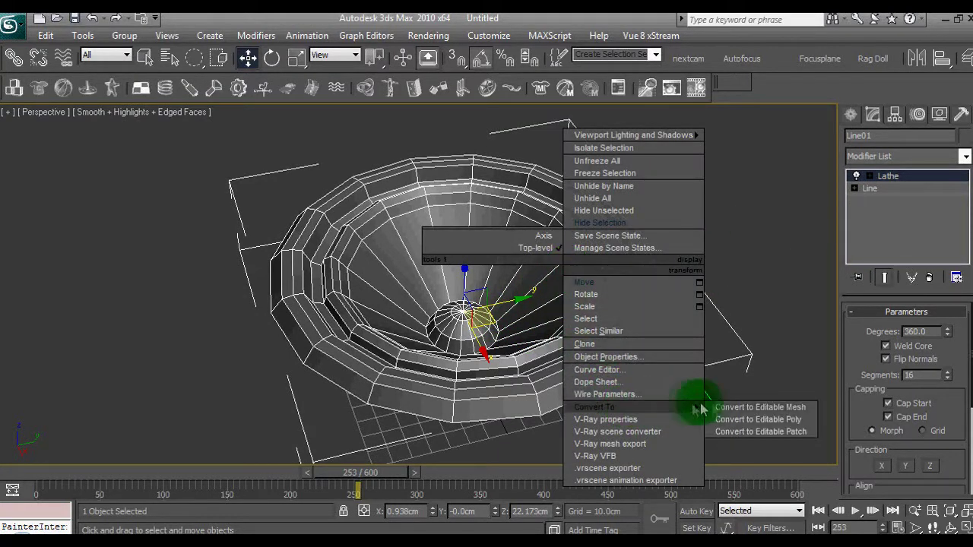
click(749, 419)
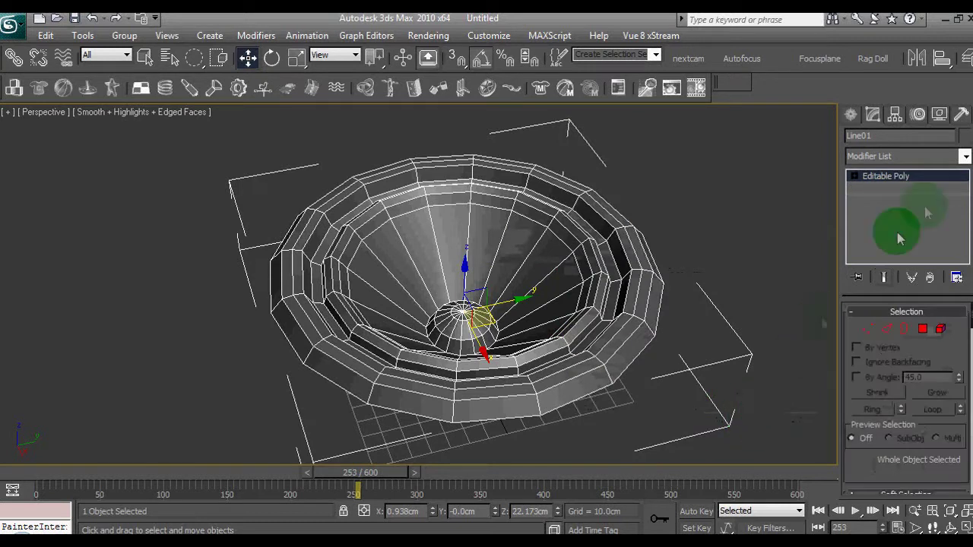
click(962, 116)
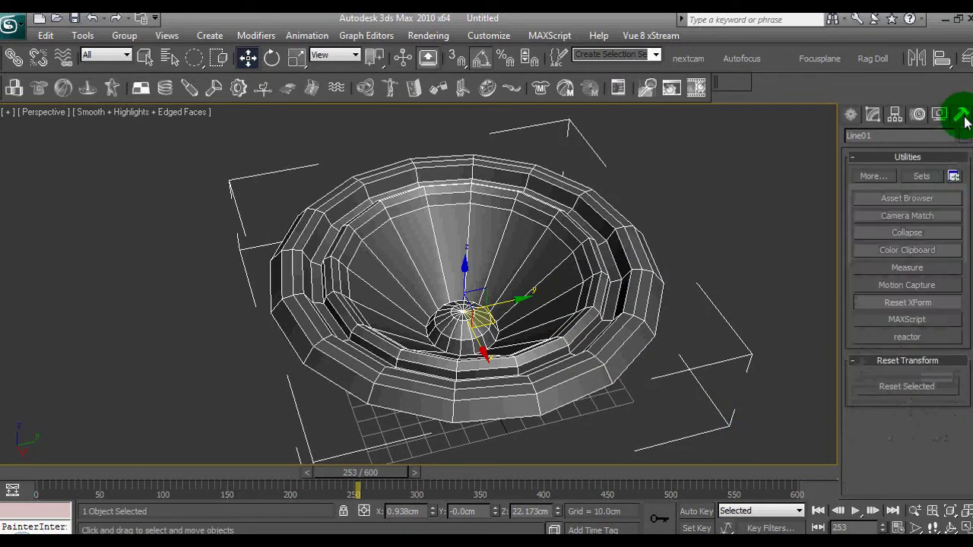
click(900, 304)
click(901, 388)
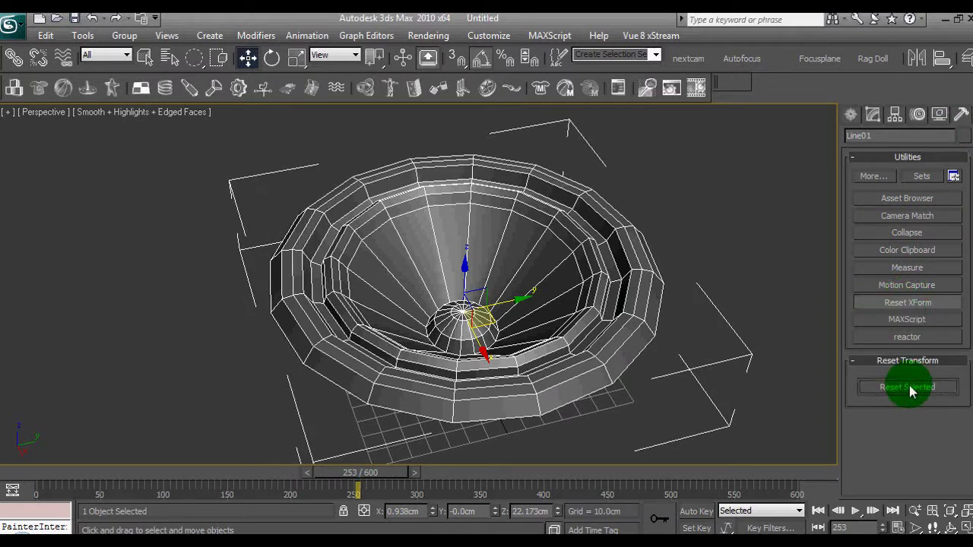
click(872, 116)
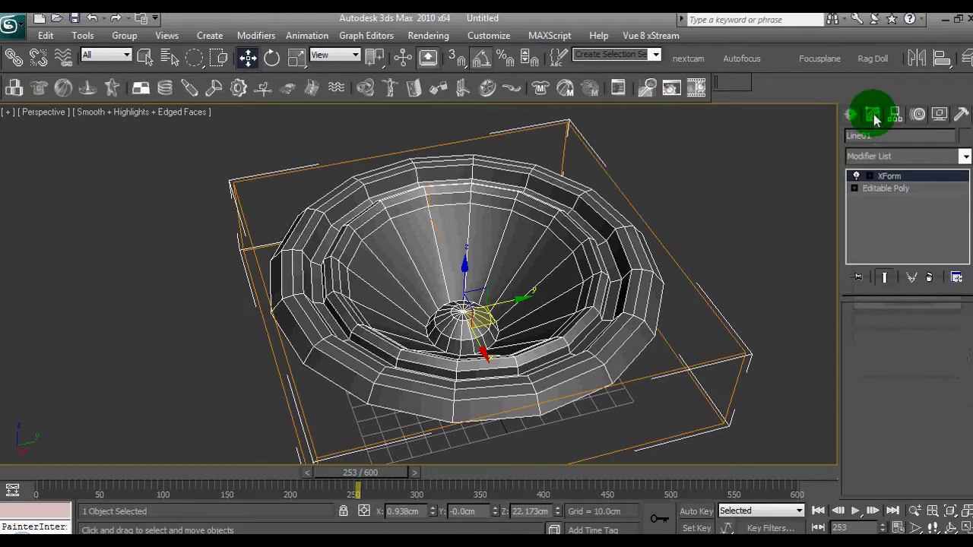
Step: Collapse the XForm into the cone's Editable Poly
right_click(492, 258)
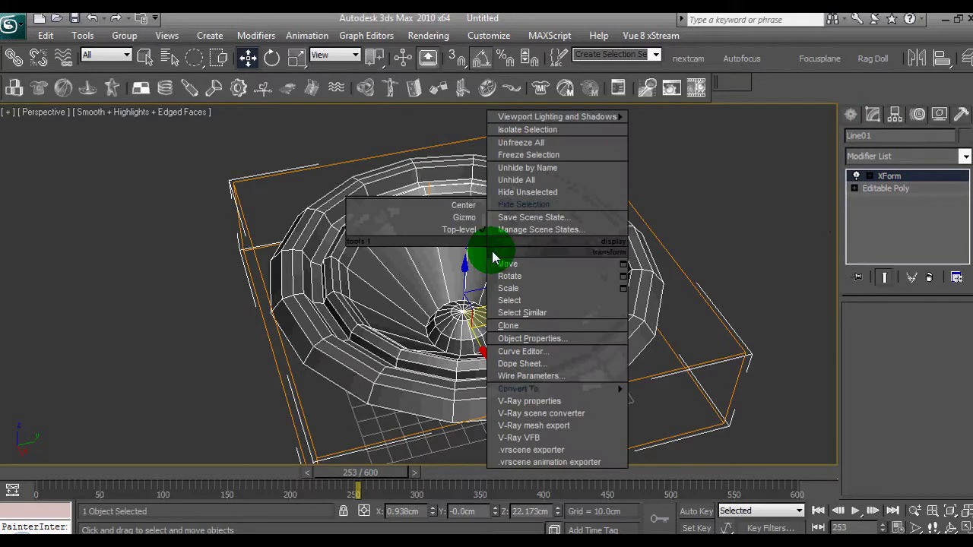
mouse_move(569, 388)
click(670, 407)
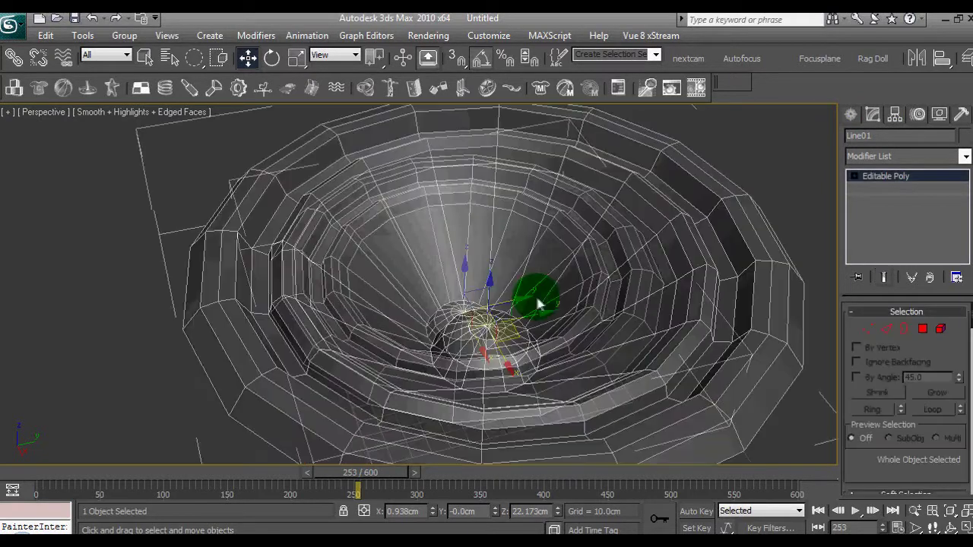
mouse_move(535, 293)
alt+middle_down()
mouse_move(586, 288)
mouse_move(467, 317)
mouse_move(524, 296)
alt+middle_up()
scroll(531, 302, up, 3)
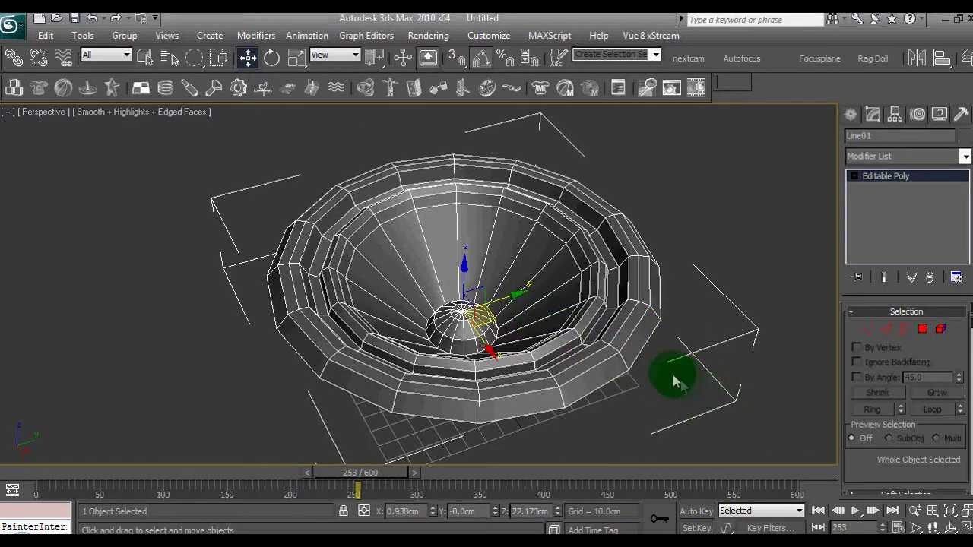
Step: Maximize the Top viewport to fill the workspace
key(alt+w)
click(291, 213)
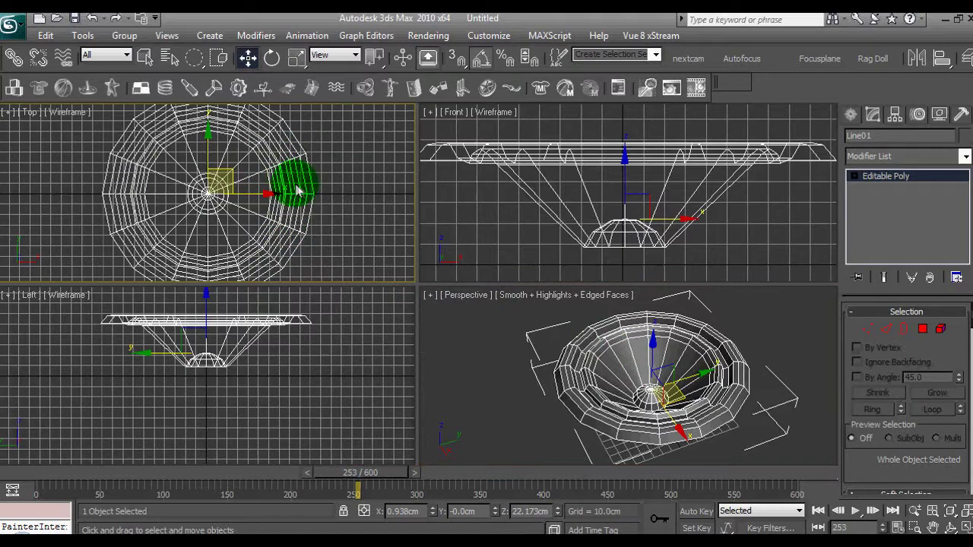
key(alt+w)
scroll(412, 206, down, 2)
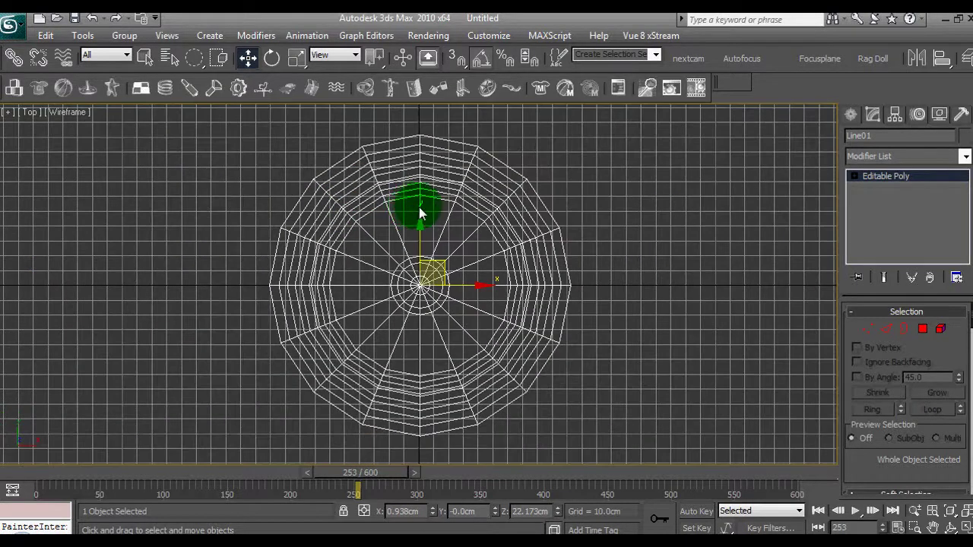
scroll(431, 192, up, 2)
scroll(429, 193, up, 1)
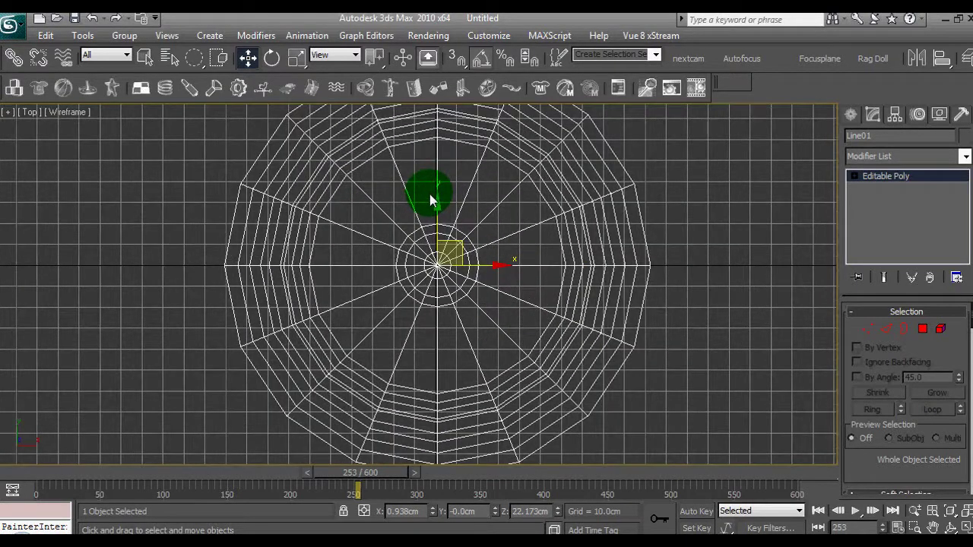
scroll(429, 199, down, 2)
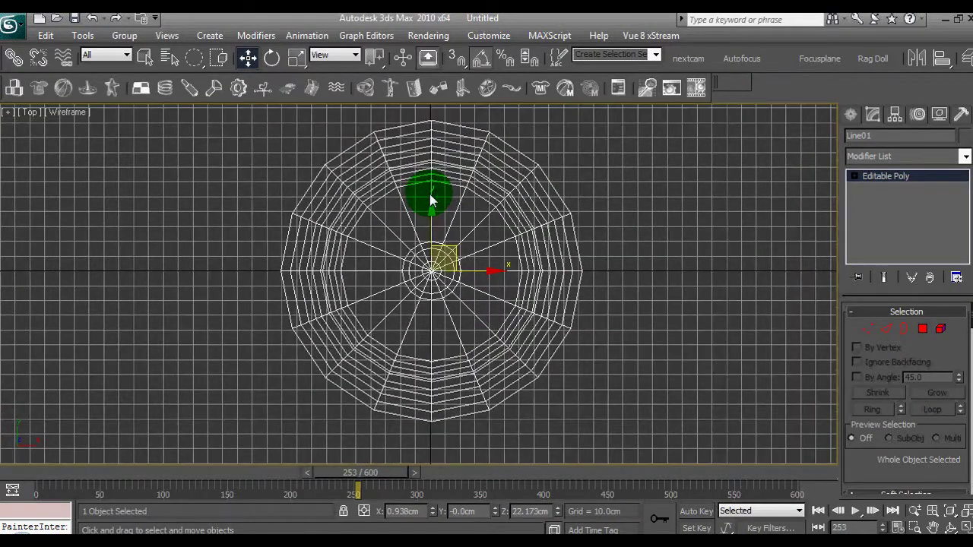
Step: Set the Top view shading to Smooth + Highlights with Edged Faces
click(65, 113)
click(129, 130)
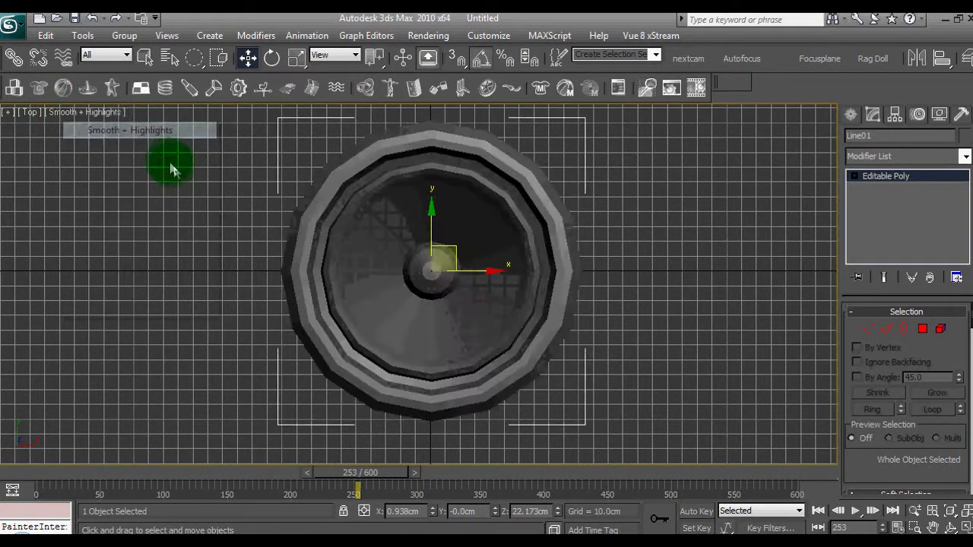
middle_drag(522, 282, 532, 297)
click(98, 112)
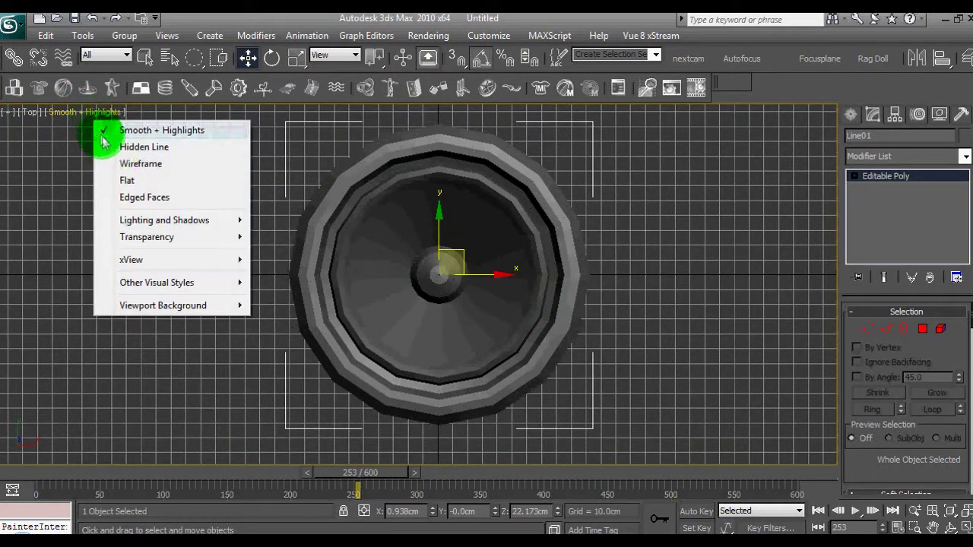
click(139, 196)
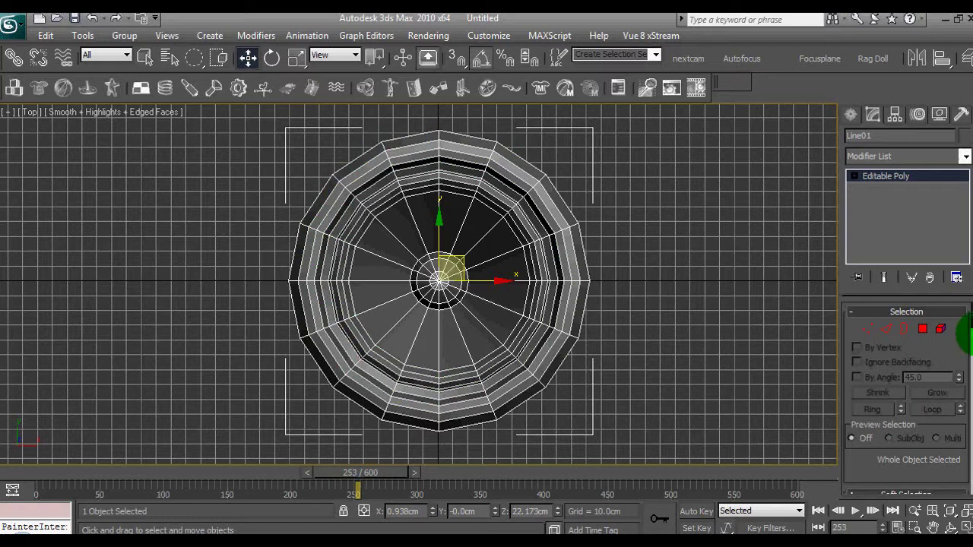
Step: In Polygon mode, select the cone's 176 polygons and maximize the Perspective view
click(922, 330)
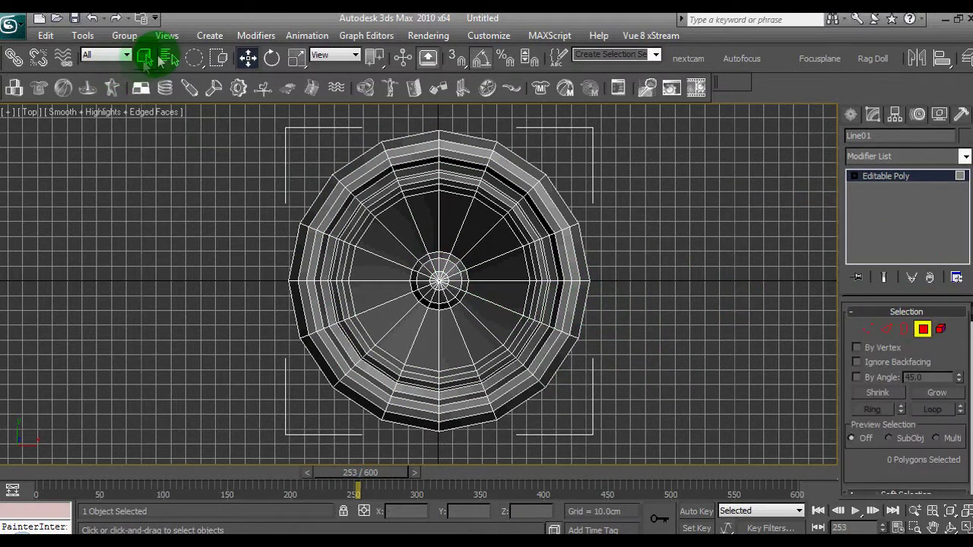
click(144, 59)
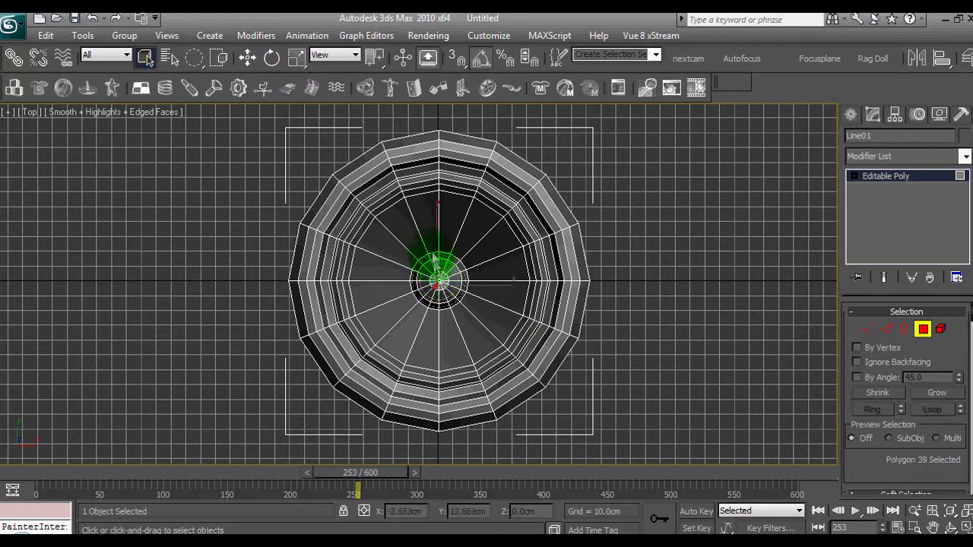
double_click(432, 160)
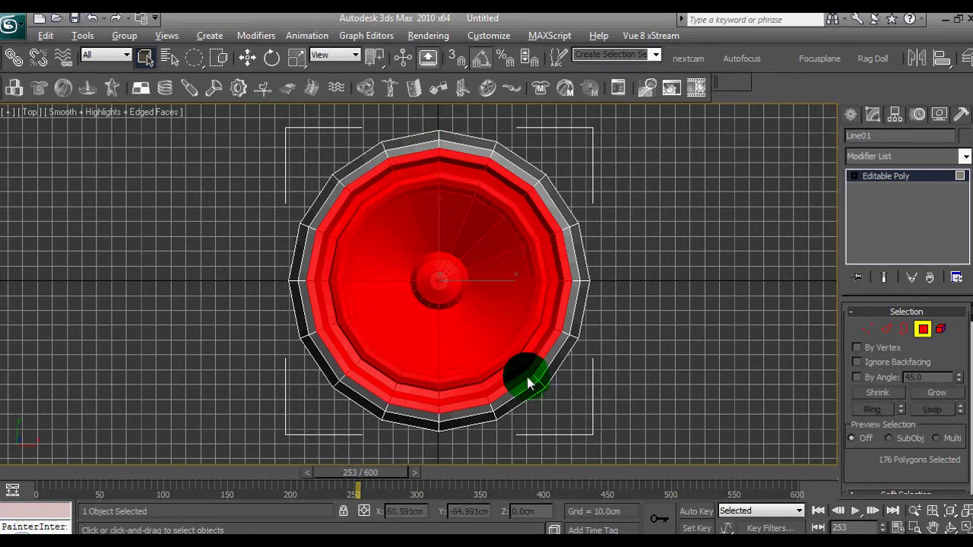
key(alt+w)
click(688, 391)
key(alt+w)
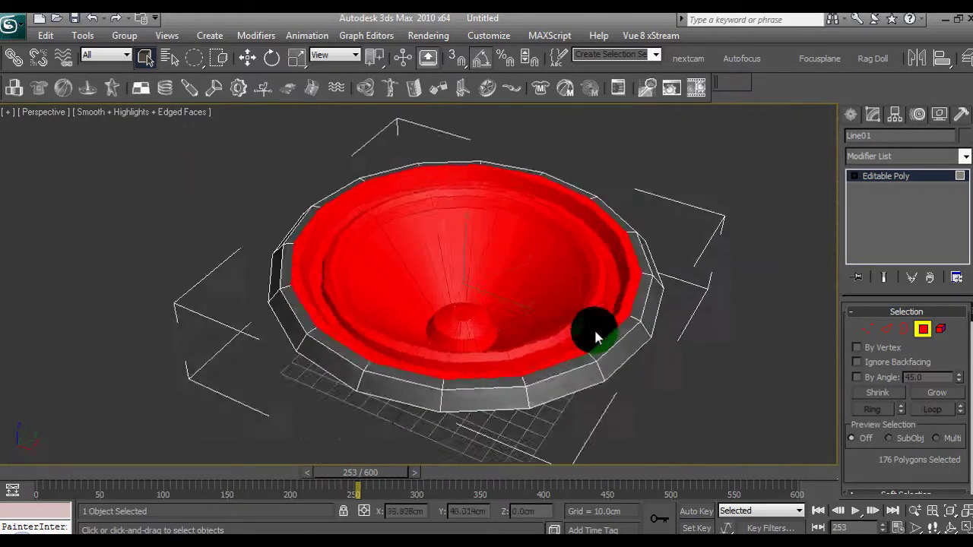
Step: Try raising the selected inner polygons, then undo the move
alt+middle_drag(595, 335, 511, 297)
right_click(507, 323)
click(518, 320)
mouse_move(466, 241)
mouse_down()
mouse_move(456, 172)
mouse_move(458, 229)
mouse_up()
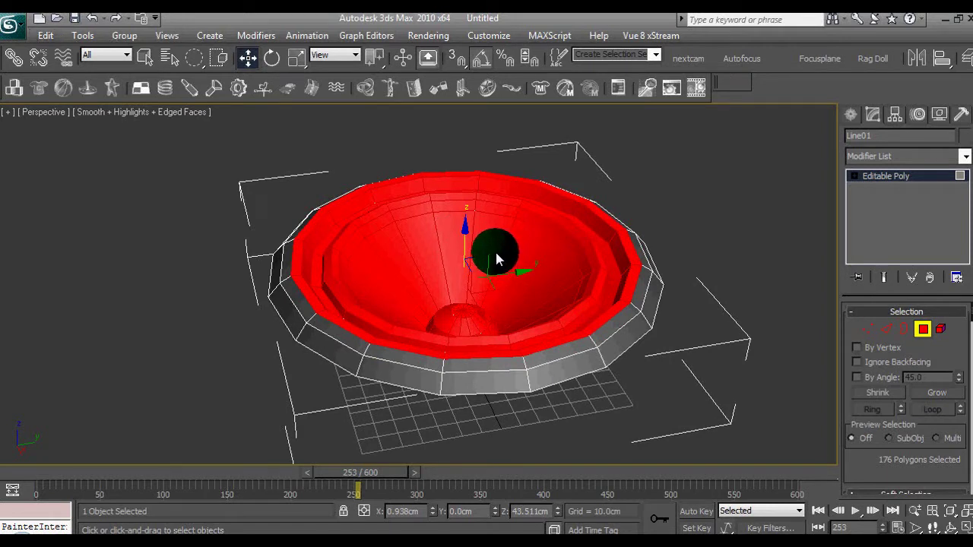
click(497, 253)
key(ctrl+z)
alt+middle_drag(497, 258, 473, 277)
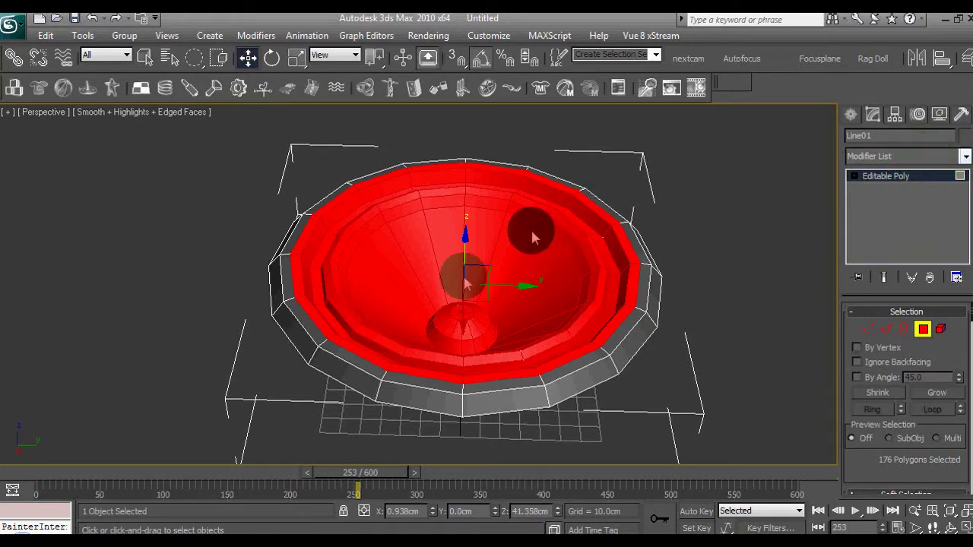
Step: Add a Ripple with Amplitude 1 and 2 at 1.0cm and 1500.0cm wave length
click(964, 156)
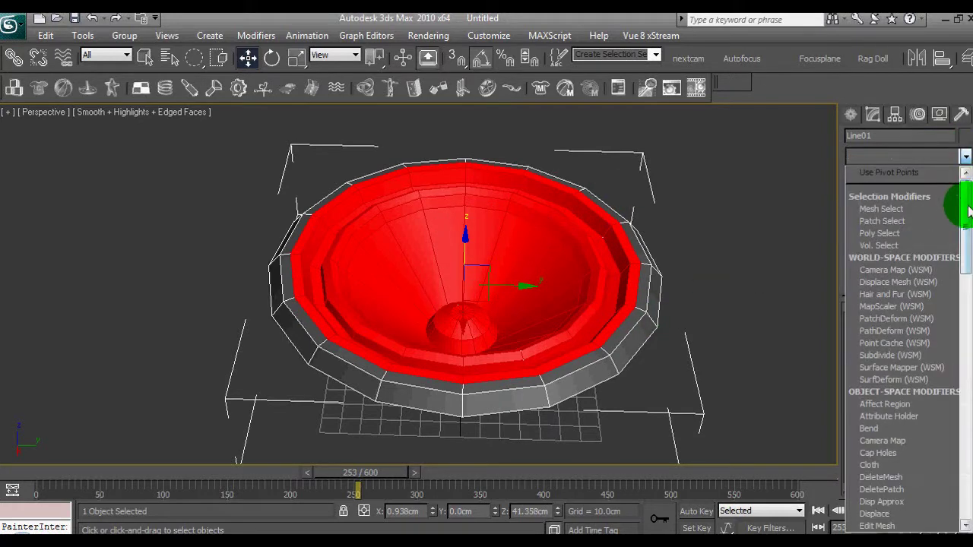
drag(962, 206, 965, 370)
click(906, 380)
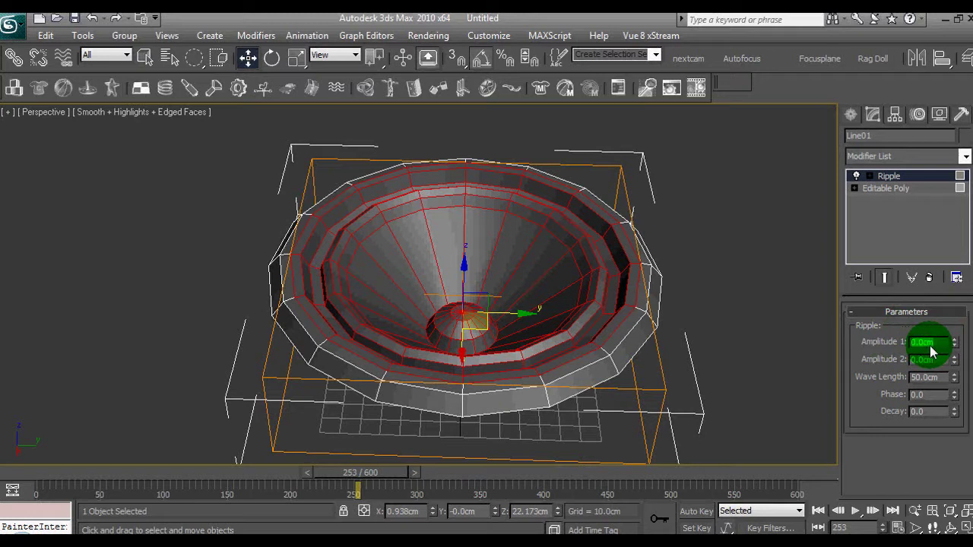
click(921, 365)
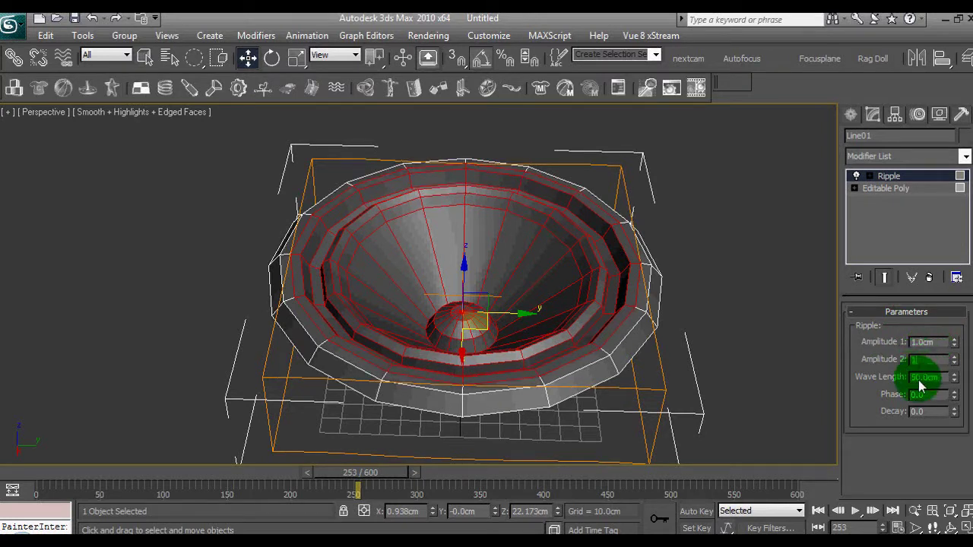
click(919, 380)
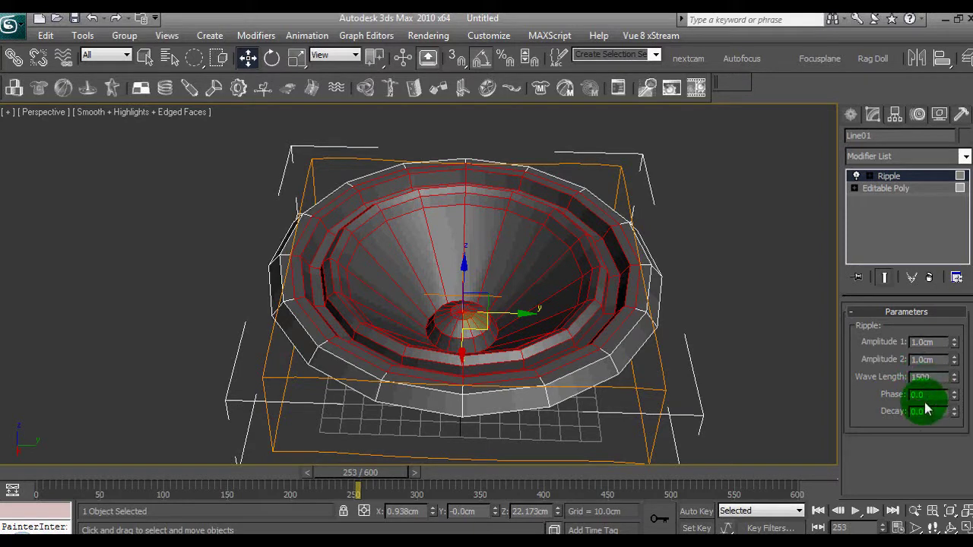
key(Return)
Step: Scrub the Ripple Phase to preview the wave on the cone
middle_drag(573, 323, 646, 357)
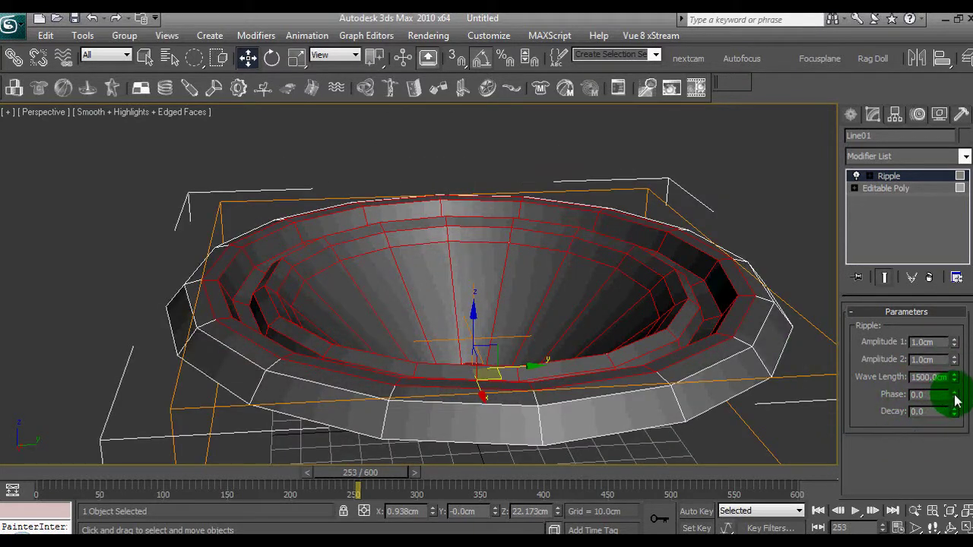
drag(956, 401, 938, 370)
alt+middle_drag(927, 376, 456, 254)
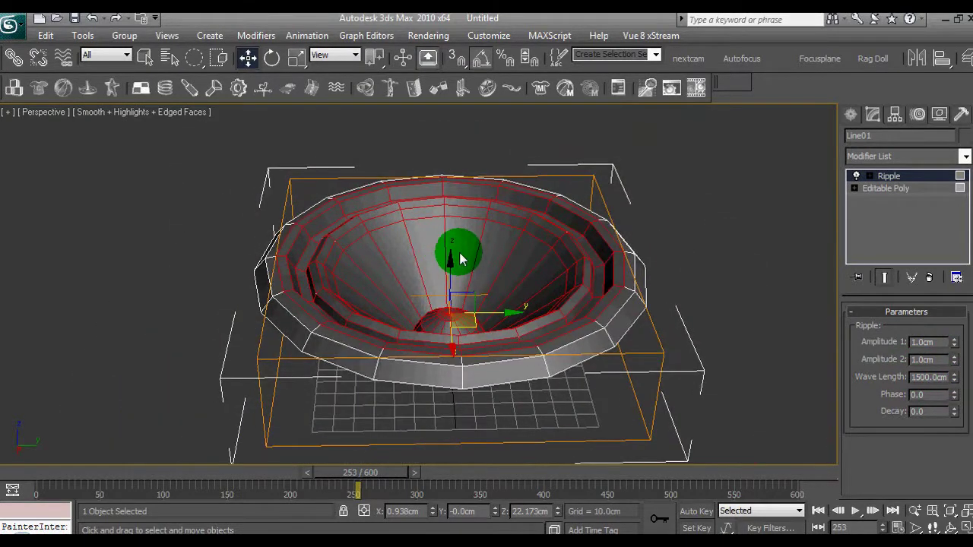
Step: In the Dope Sheet's Sound settings, add Pslavitune3.wav through ProSound and close it
click(368, 39)
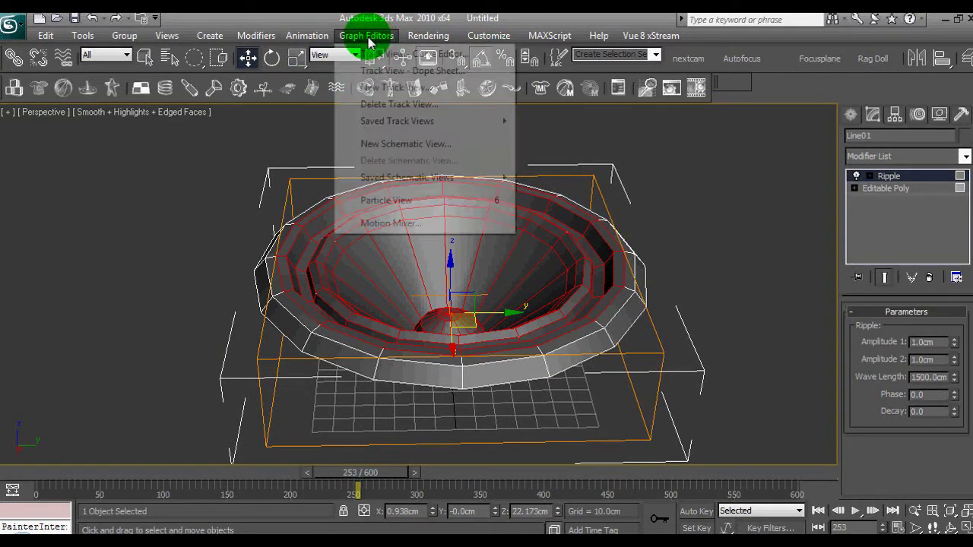
click(389, 75)
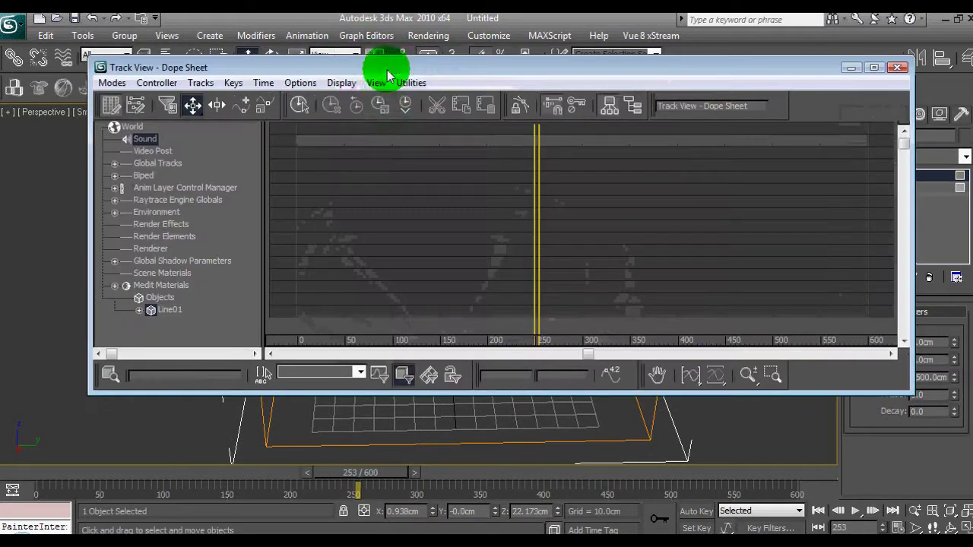
double_click(137, 144)
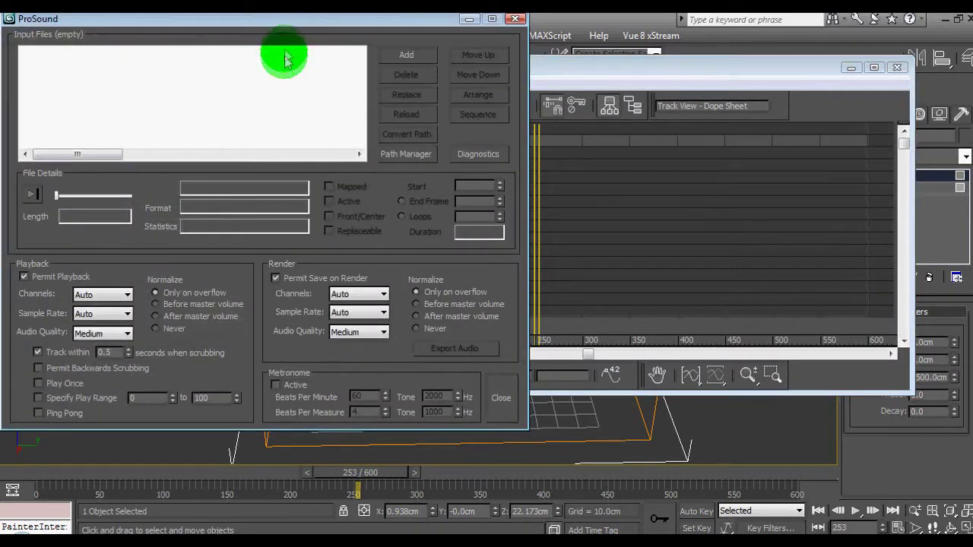
click(408, 58)
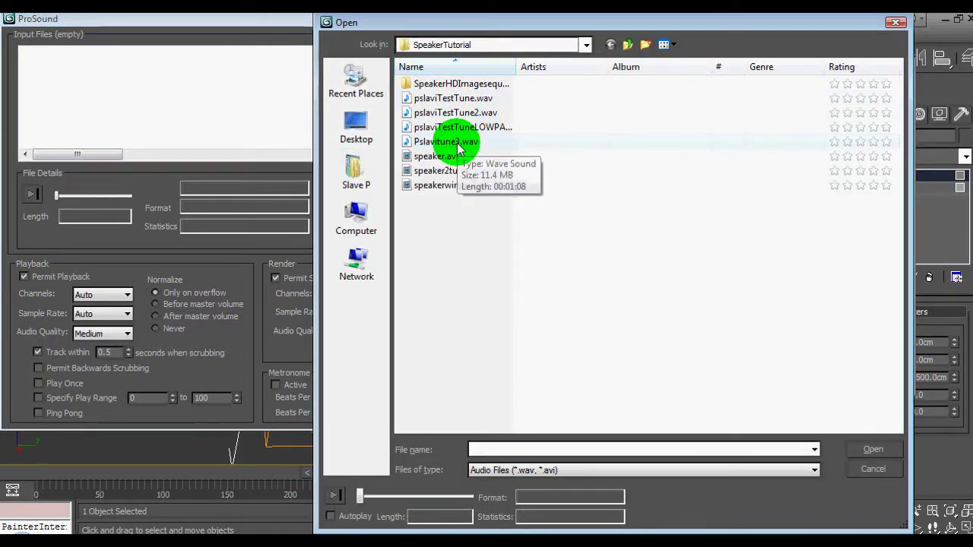
double_click(448, 142)
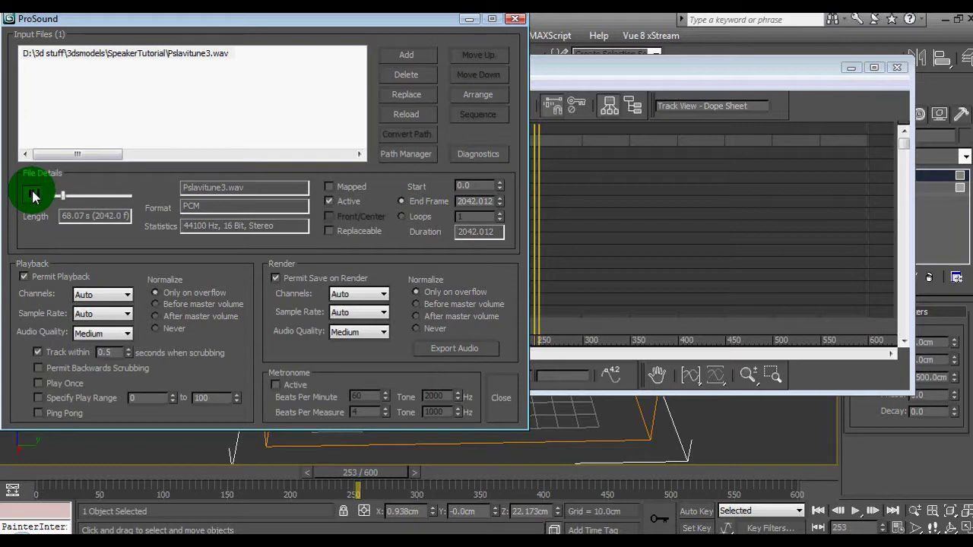
click(500, 399)
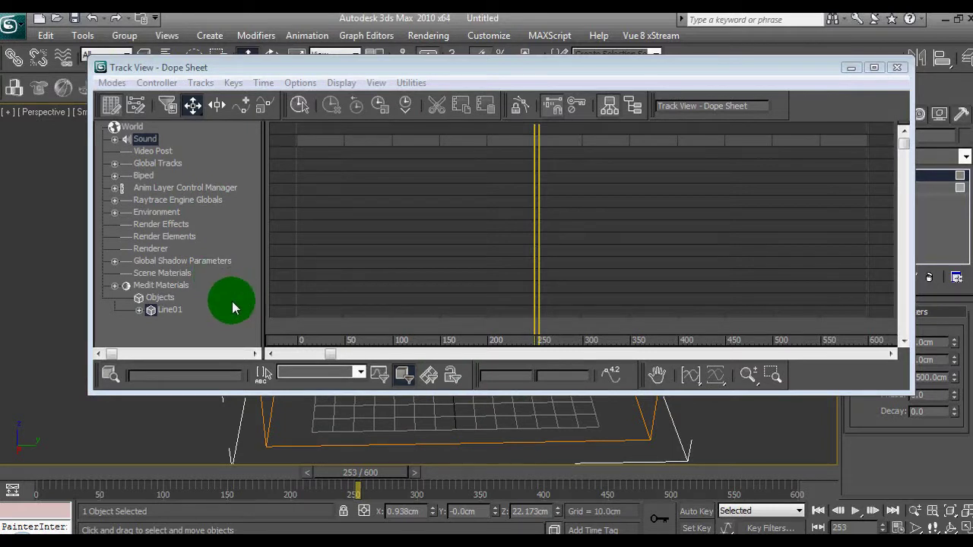
Step: Expand Line01 > Modified Object > Ripple and select its Phase track
click(156, 313)
click(140, 311)
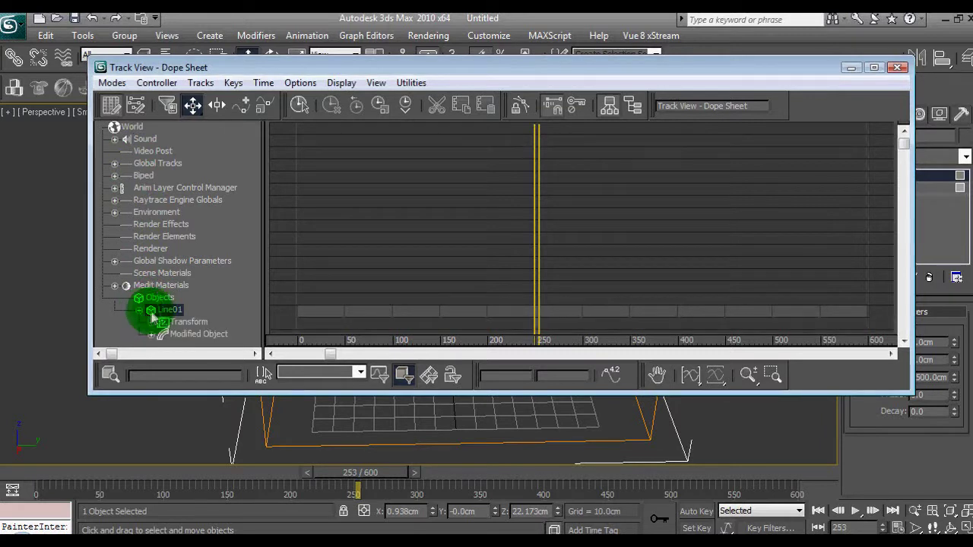
click(151, 334)
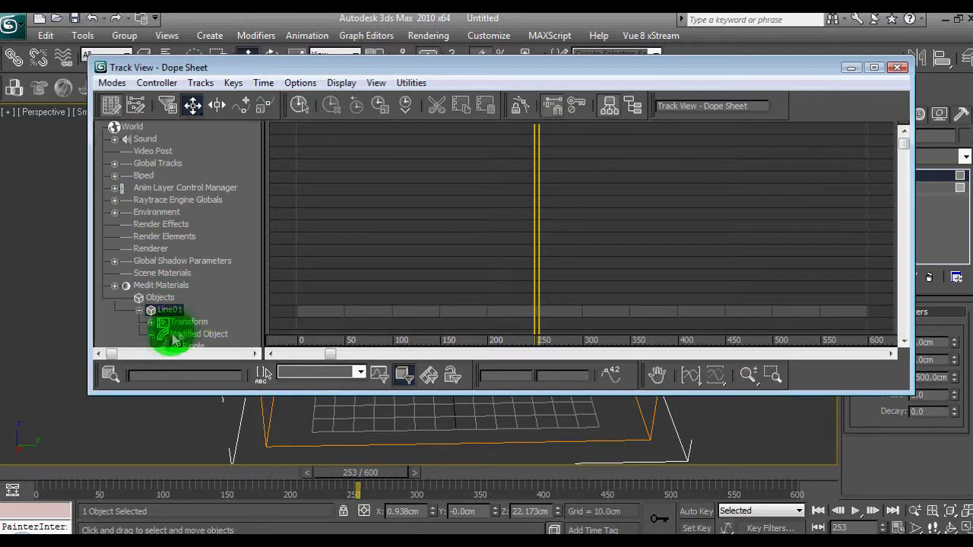
scroll(224, 307, down, 3)
click(175, 256)
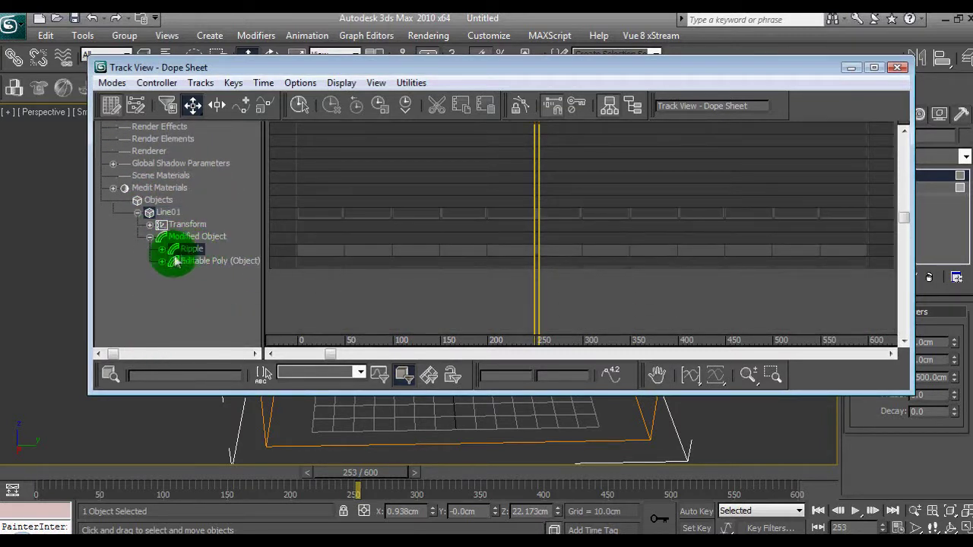
click(161, 250)
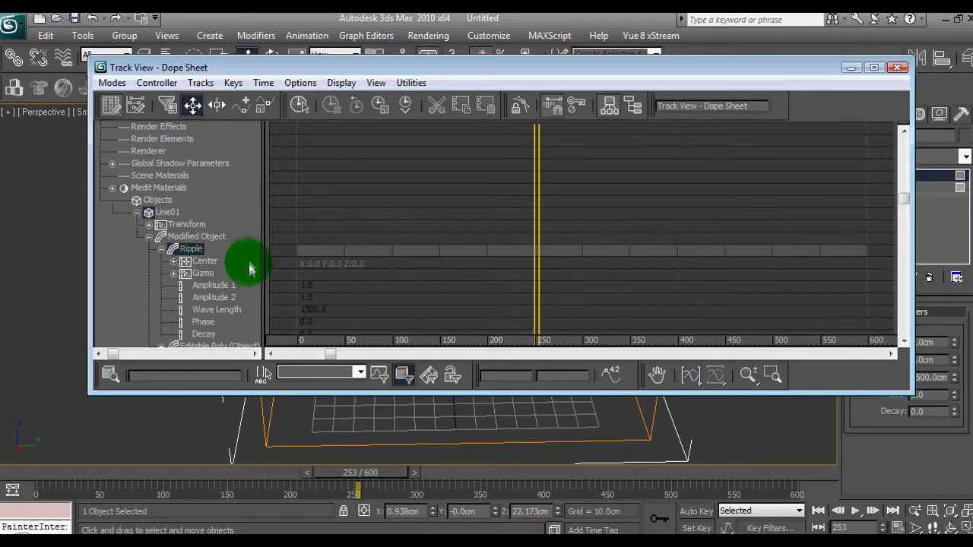
scroll(236, 266, down, 1)
click(202, 284)
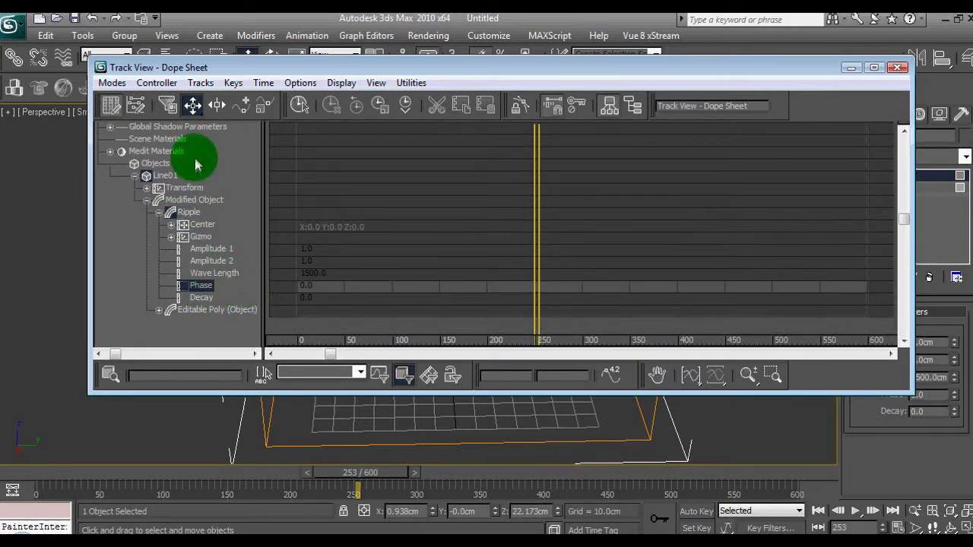
Step: Assign an AudioFloat controller to the Ripple's Phase track
click(157, 83)
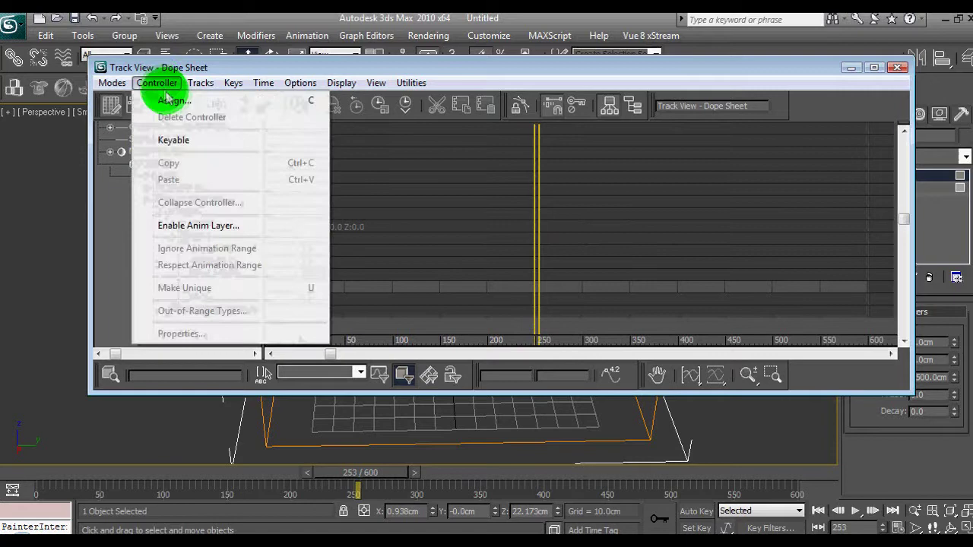
click(173, 101)
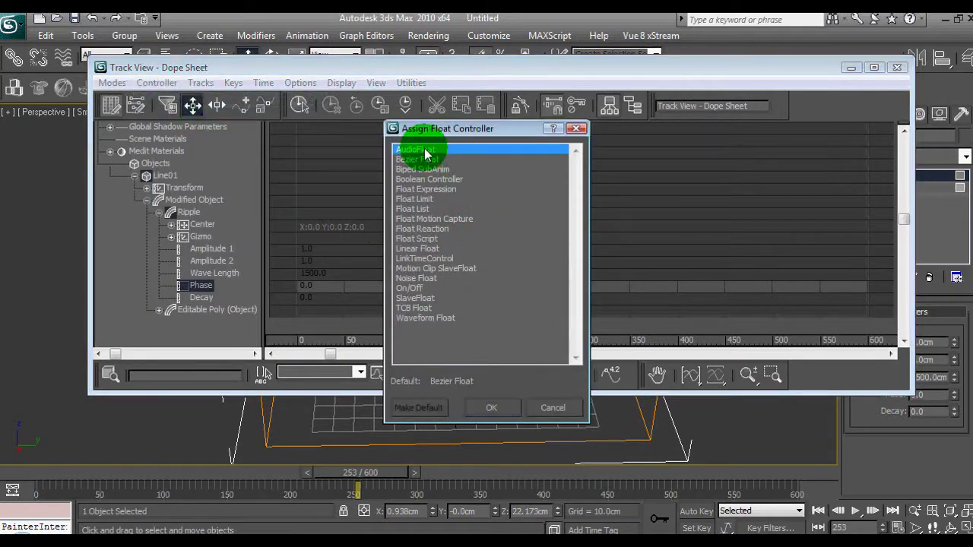
double_click(422, 151)
Step: Load Pslavitune3.wav from the 3dsmodels\SpeakerTutorial folder as the controller's sound
click(139, 178)
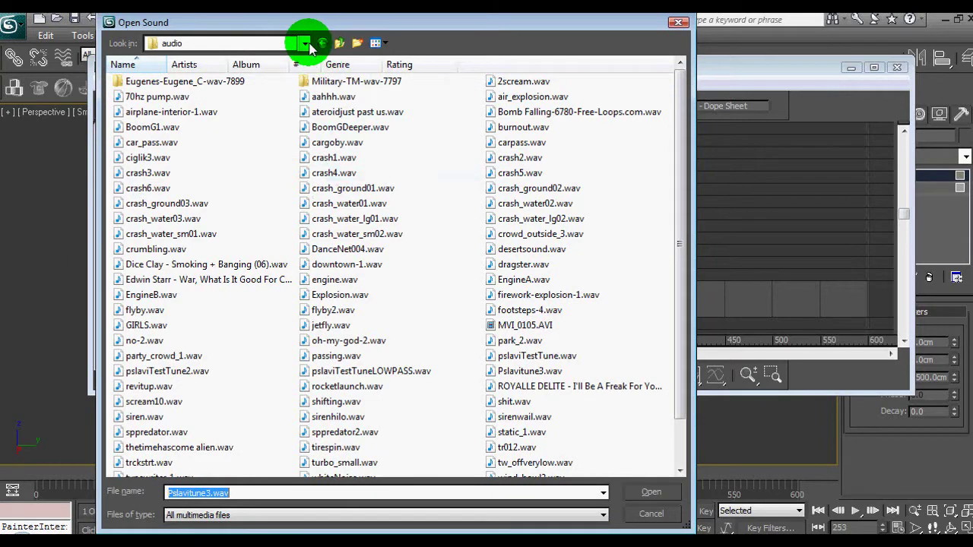
click(339, 44)
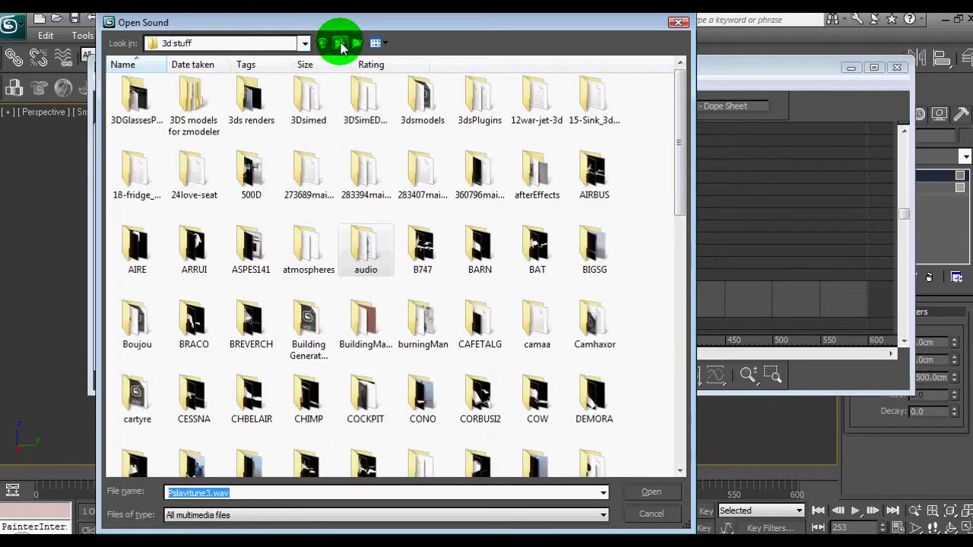
double_click(421, 97)
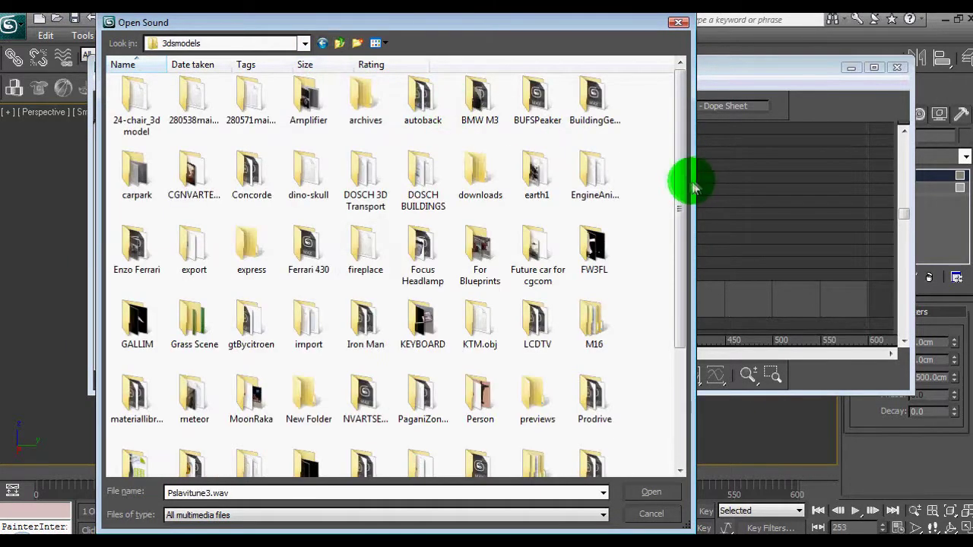
drag(683, 182, 647, 326)
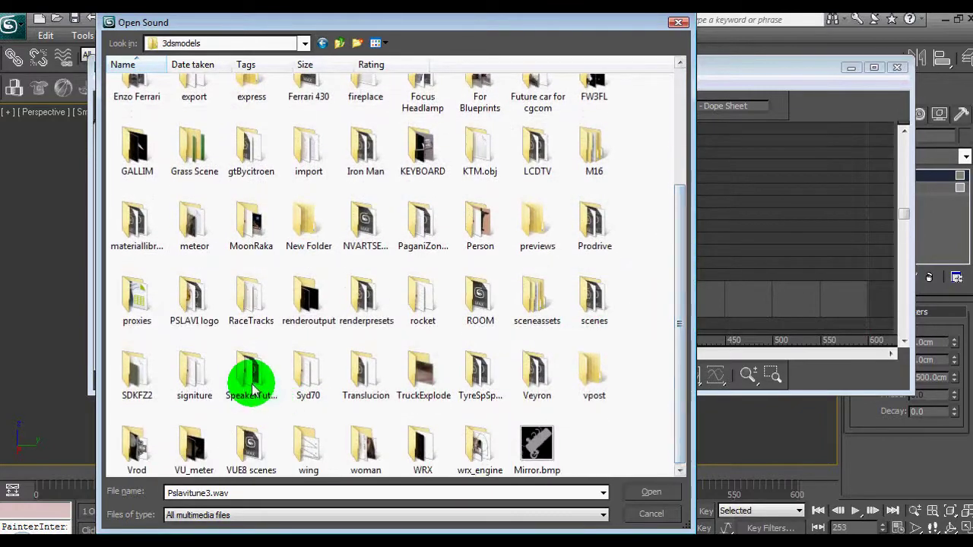
double_click(191, 380)
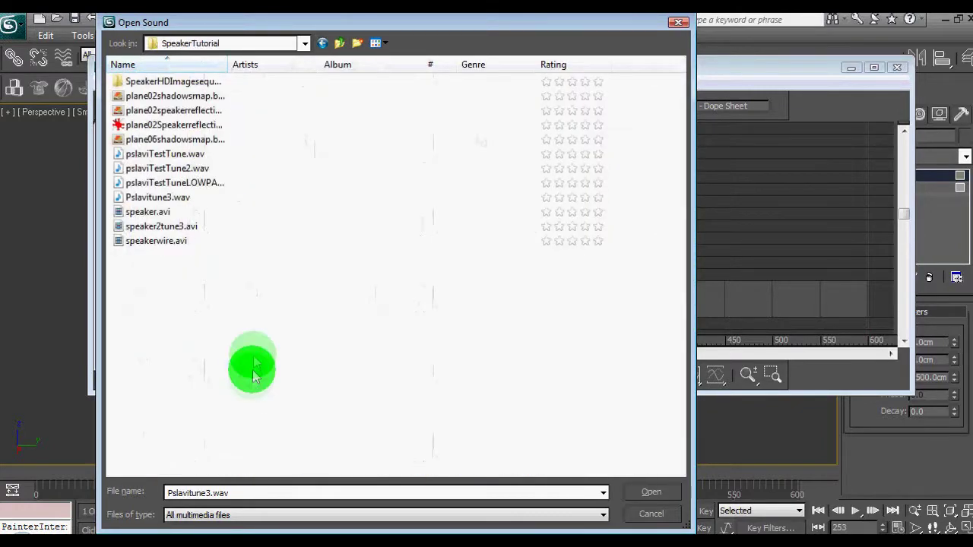
double_click(137, 198)
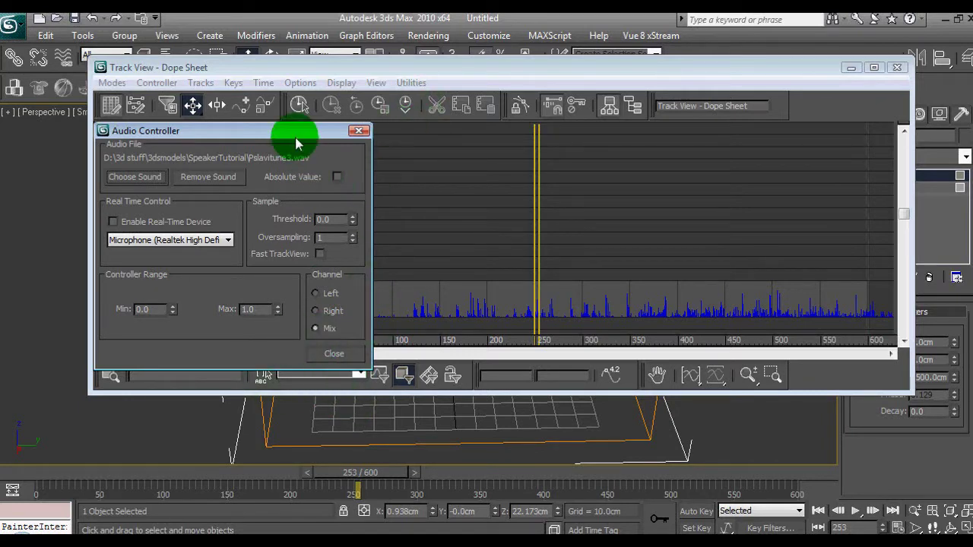
Step: Move the Audio Controller dialog top-left, shorten Track View, and centre the speaker cone
drag(299, 132, 209, 23)
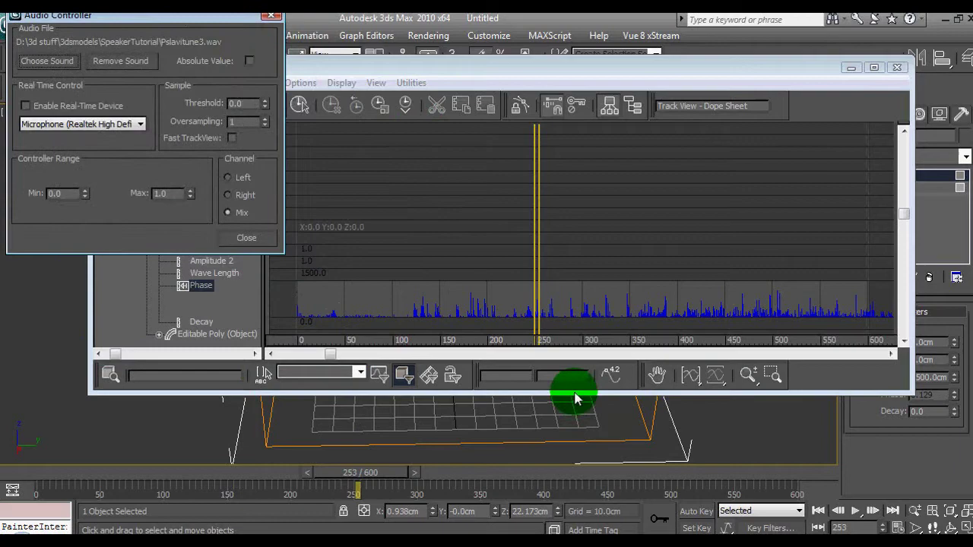
drag(570, 393, 560, 126)
drag(575, 61, 576, 16)
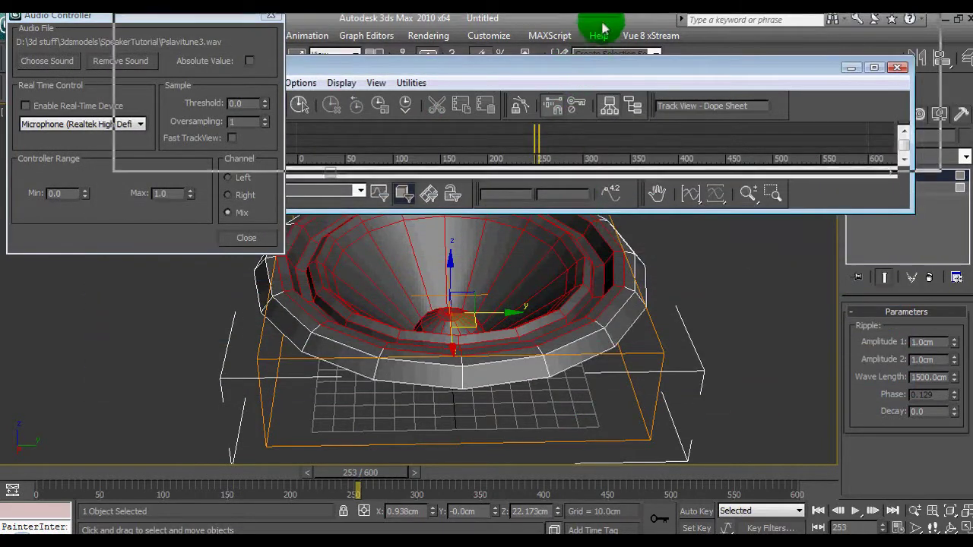
middle_drag(553, 254, 563, 272)
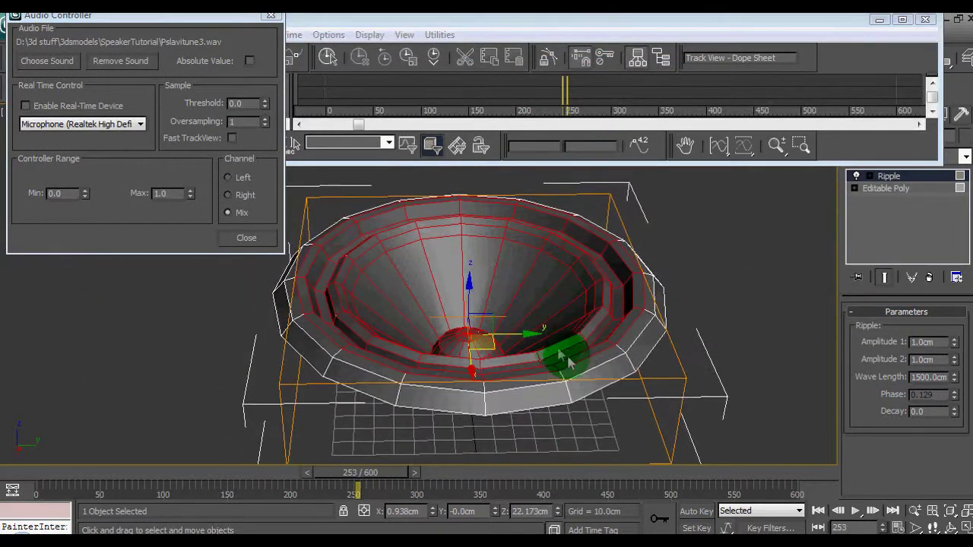
Step: Rewind to frame 0 and check Time Configuration without changing it
click(821, 519)
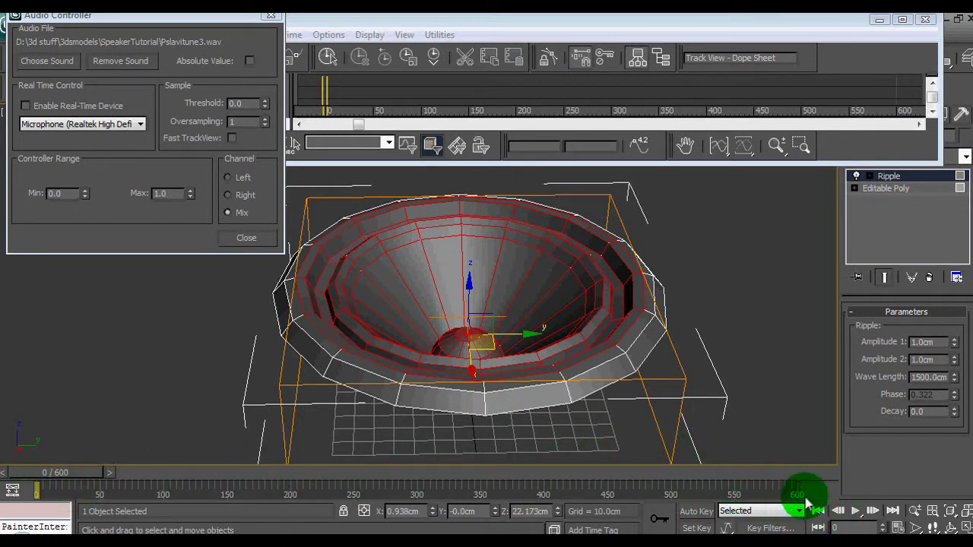
click(897, 526)
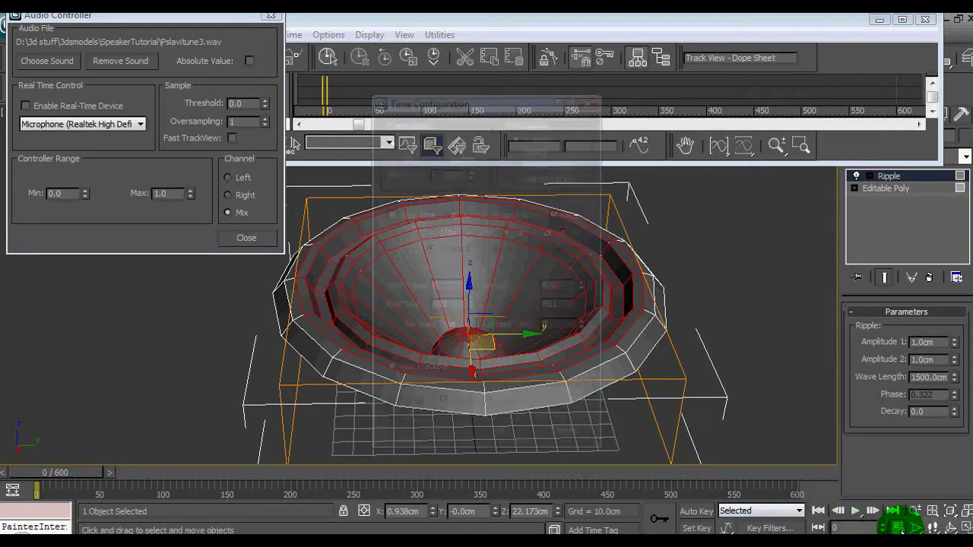
click(564, 430)
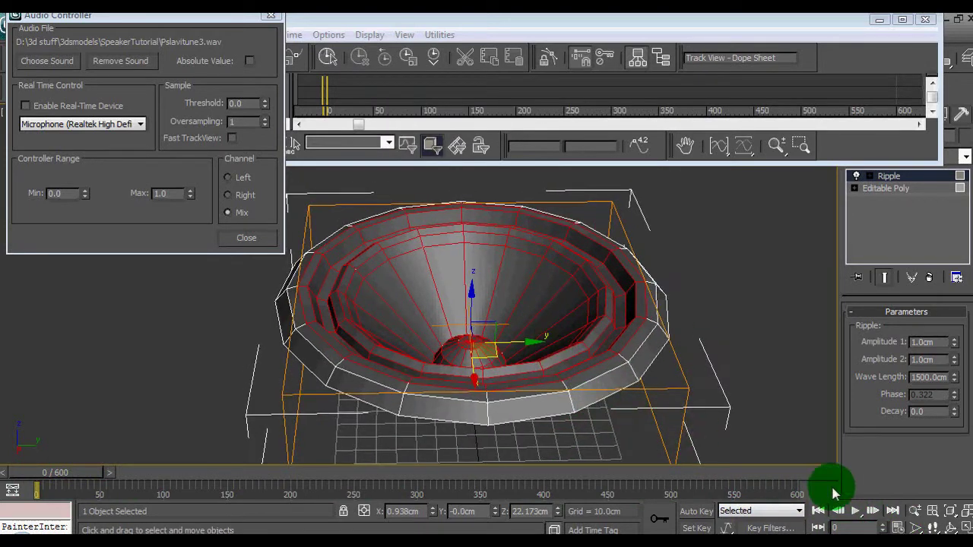
Step: Play the animation and set the audio controller's Max value to -0.63
click(856, 512)
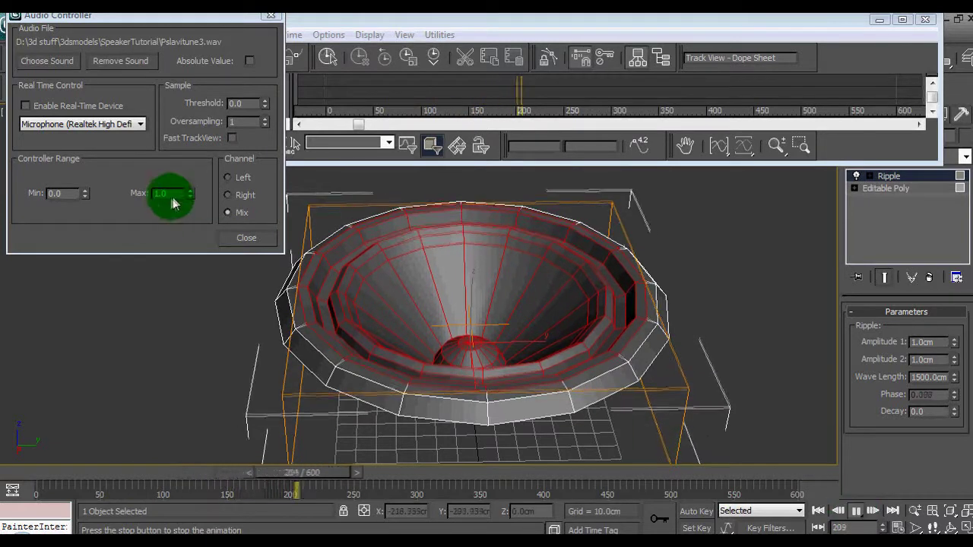
mouse_move(192, 196)
mouse_down()
mouse_move(191, 133)
mouse_move(191, 328)
mouse_move(160, 190)
mouse_move(183, 216)
mouse_move(187, 175)
mouse_move(191, 199)
mouse_up()
drag(434, 319, 449, 305)
mouse_move(449, 305)
alt+middle_down()
mouse_move(521, 322)
mouse_move(541, 269)
mouse_move(504, 295)
mouse_move(517, 300)
mouse_move(282, 265)
mouse_move(432, 274)
mouse_move(389, 297)
mouse_move(504, 268)
mouse_move(501, 299)
alt+middle_up()
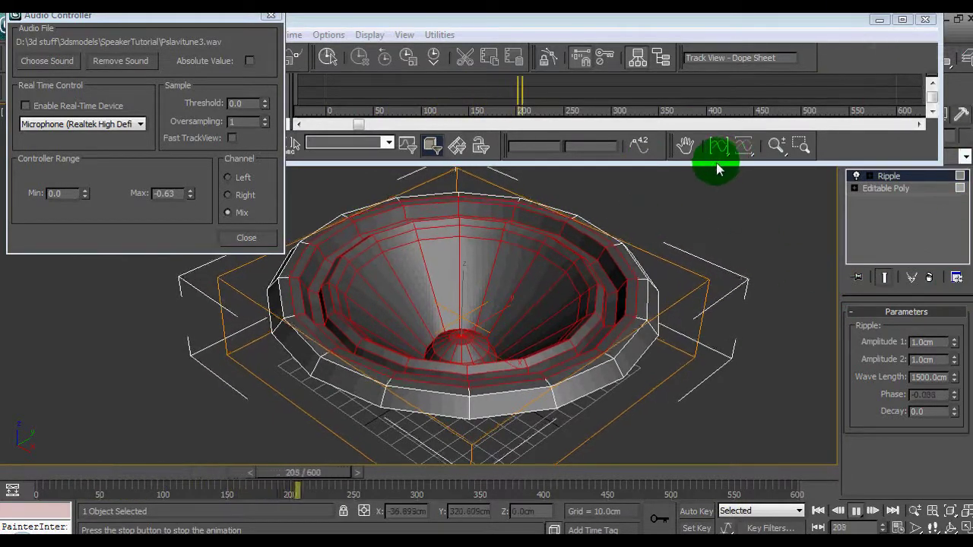
drag(717, 163, 714, 143)
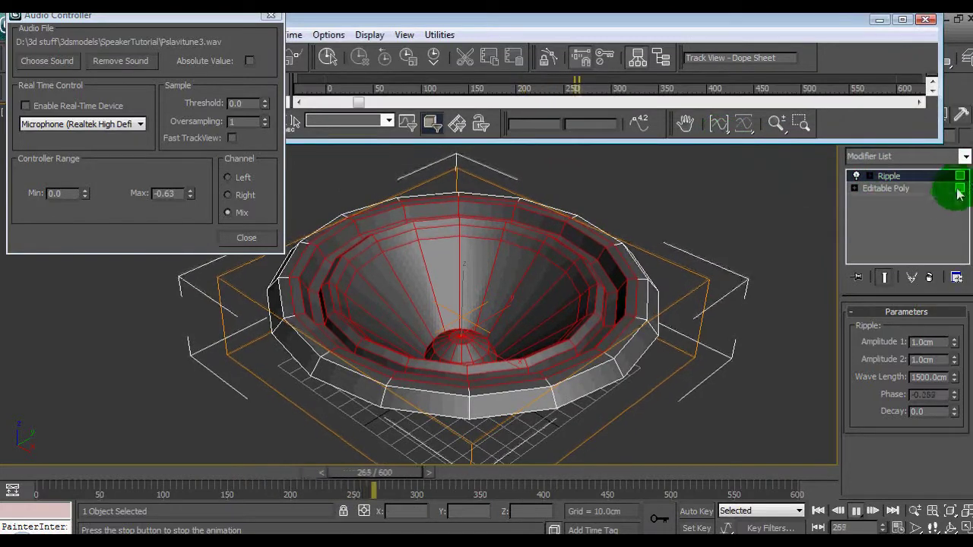
Step: Stop playback and add TurboSmooth above the Ripple with Separate by Smoothing Groups enabled
click(856, 511)
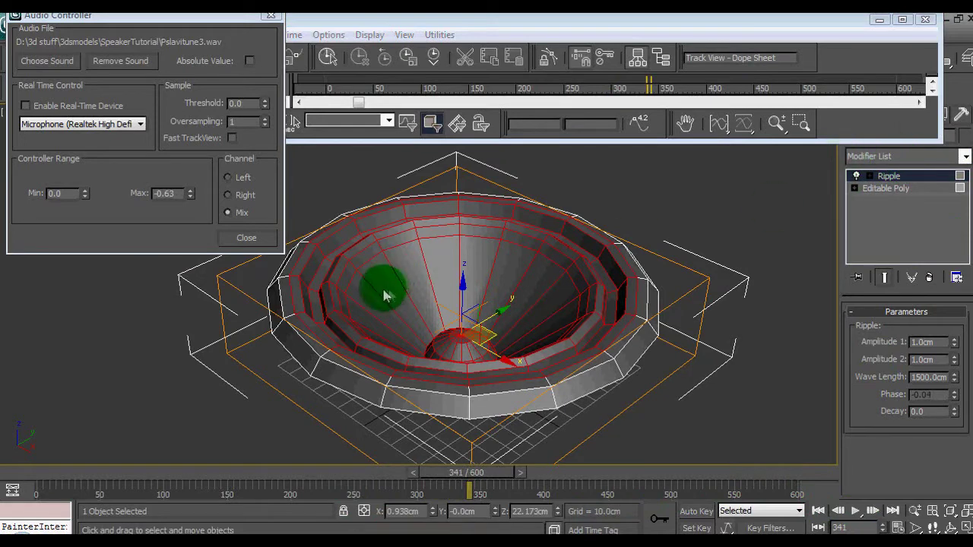
click(965, 157)
drag(969, 195, 957, 401)
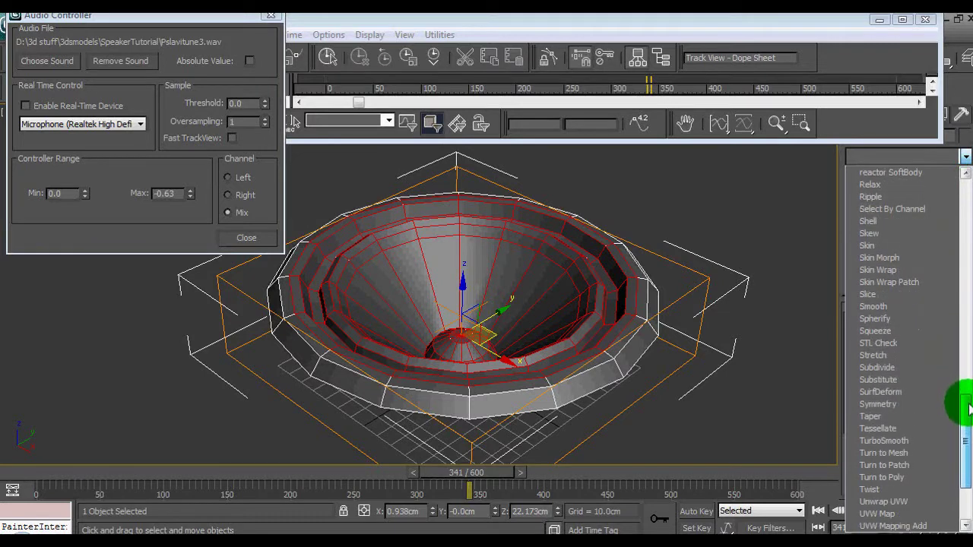
click(929, 441)
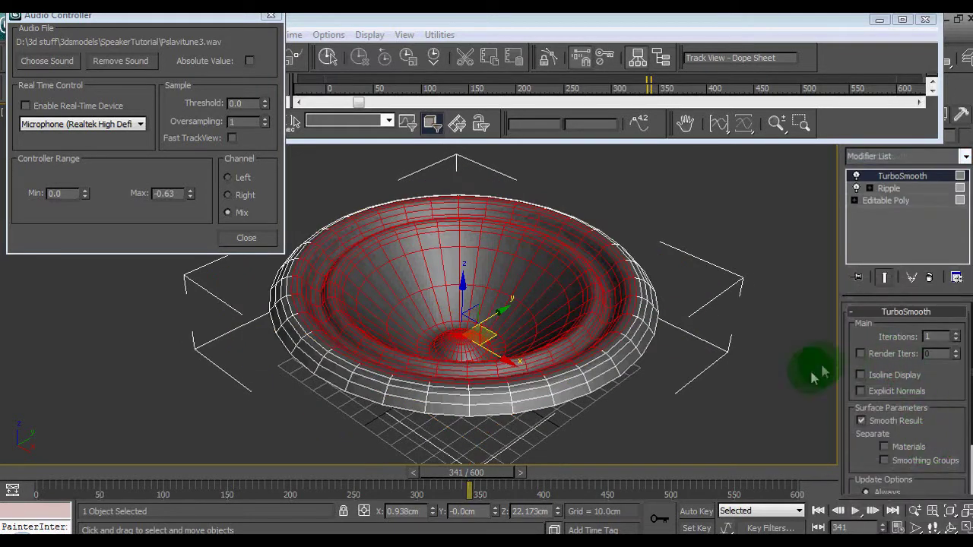
click(886, 461)
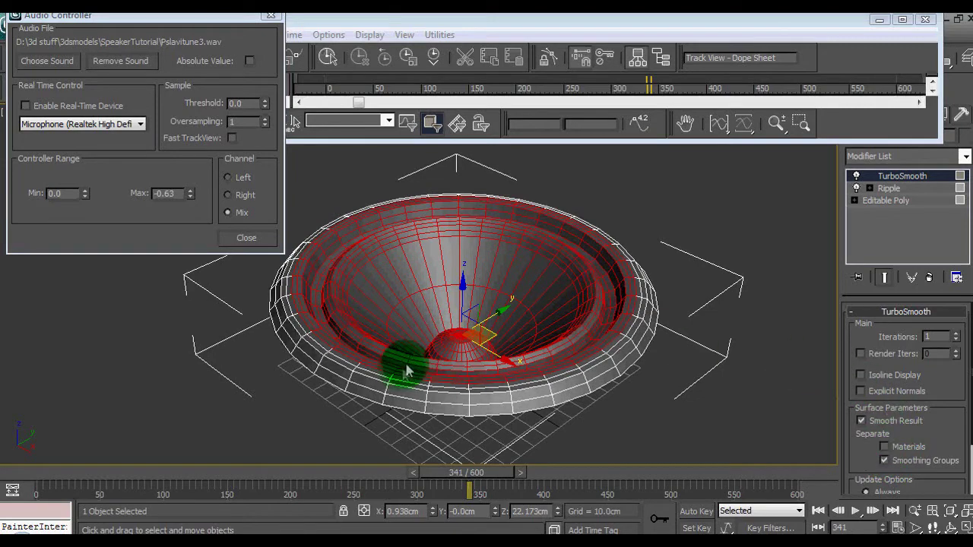
Step: Render a test frame of the smoothed cone, then rewind the time slider to 0
alt+middle_drag(405, 370, 452, 342)
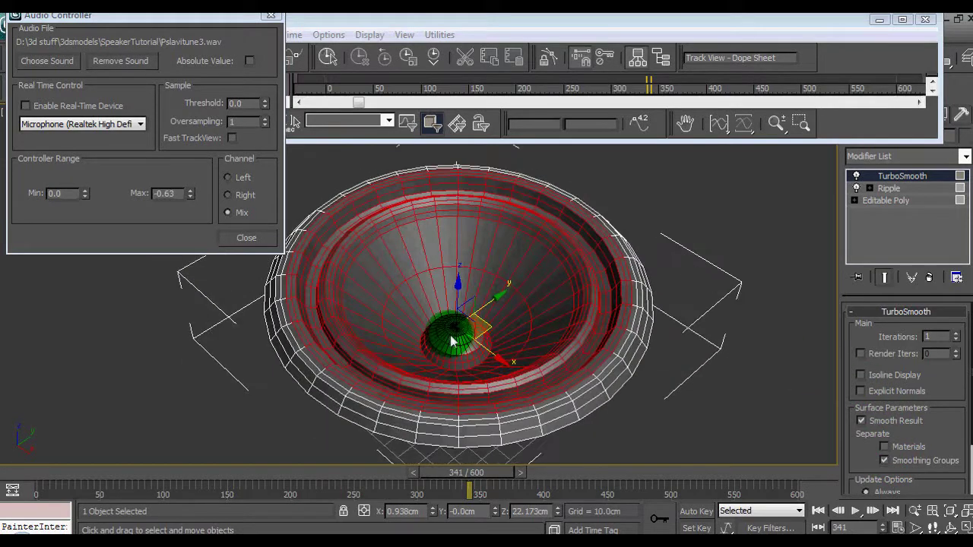
key(shift+q)
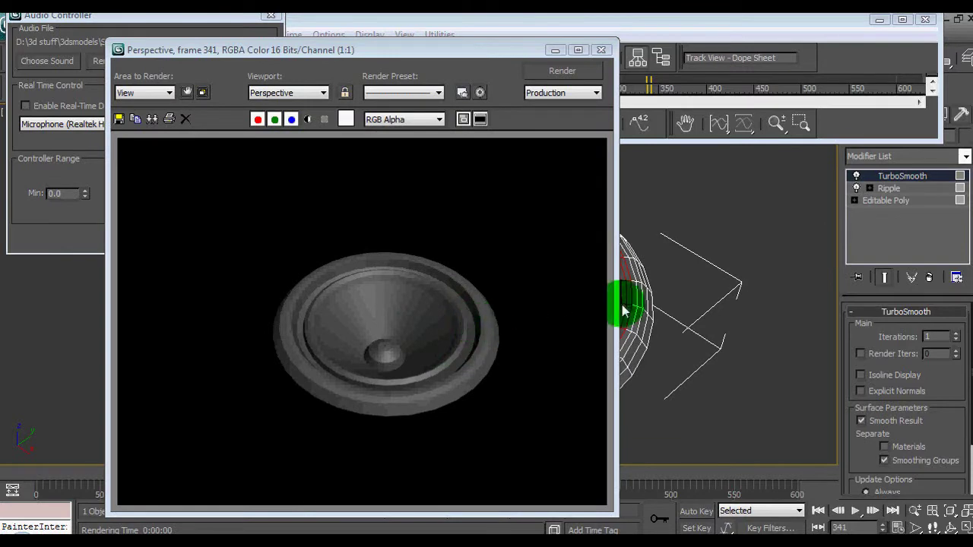
click(600, 51)
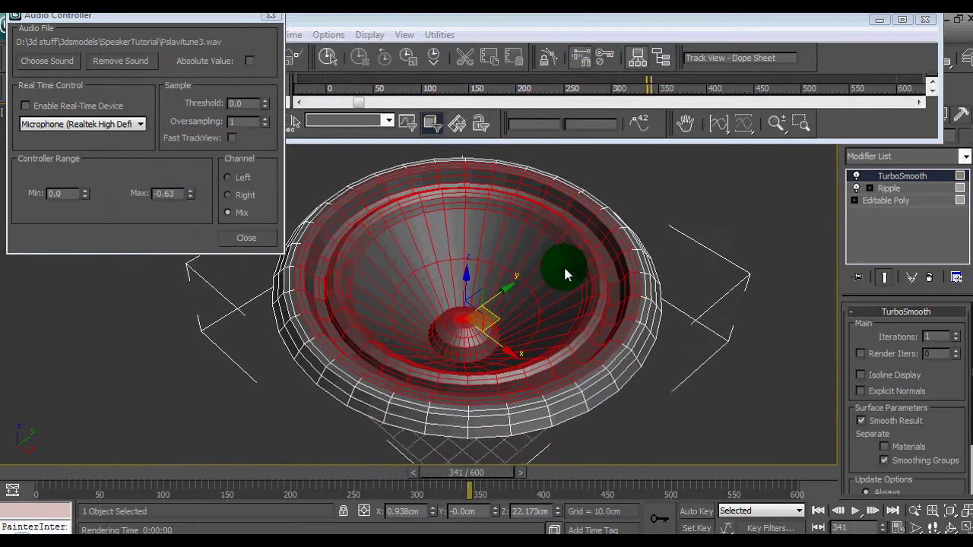
click(471, 324)
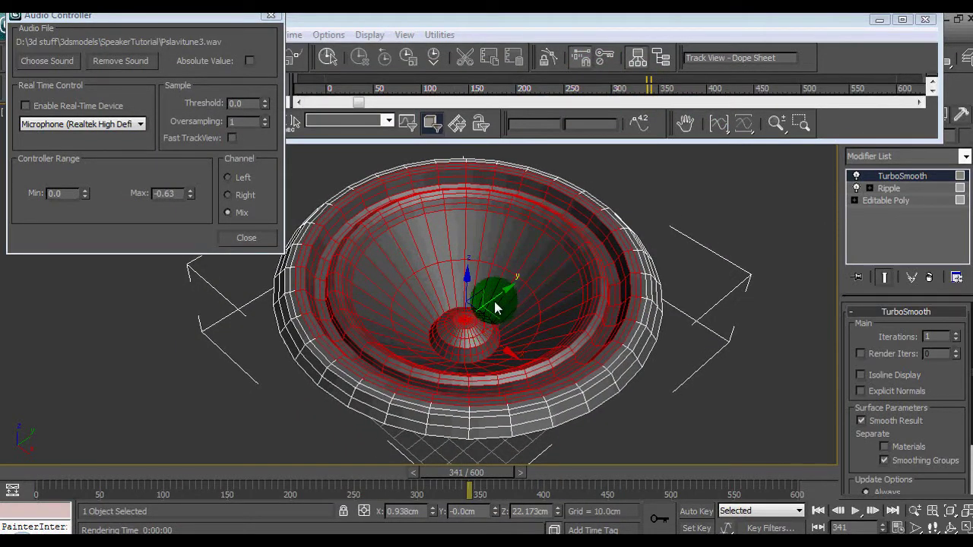
drag(486, 472, 26, 456)
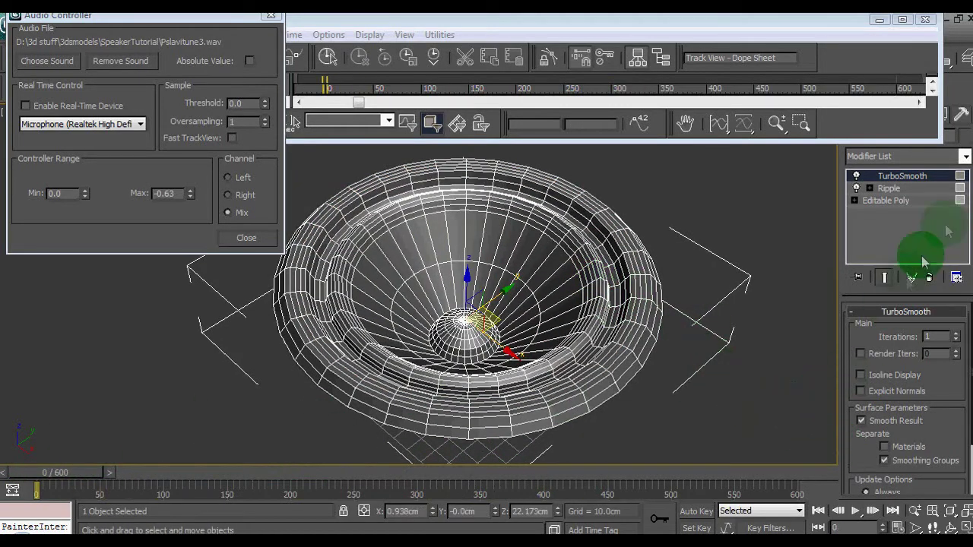
Step: Raise TurboSmooth iterations to 2 and watch the ripple animation play from a low angle
click(955, 335)
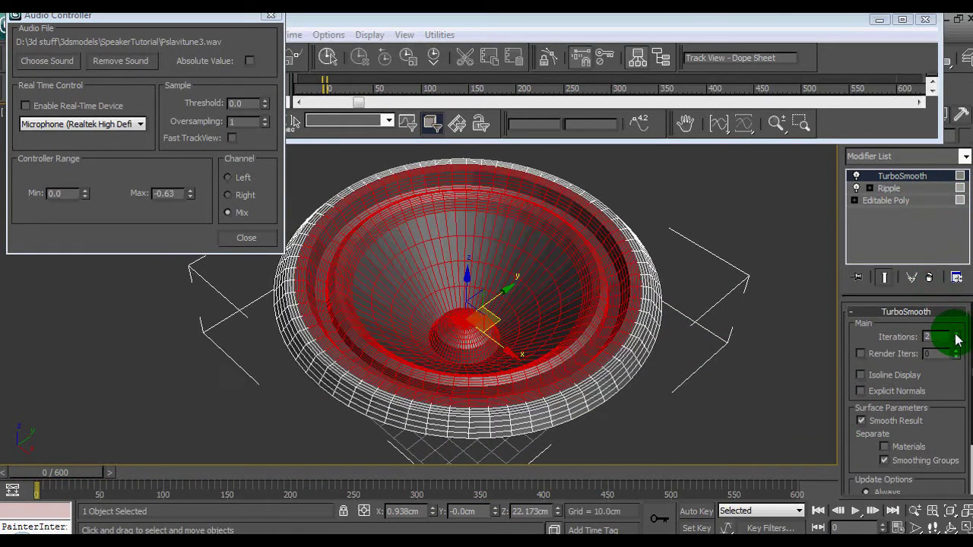
click(857, 512)
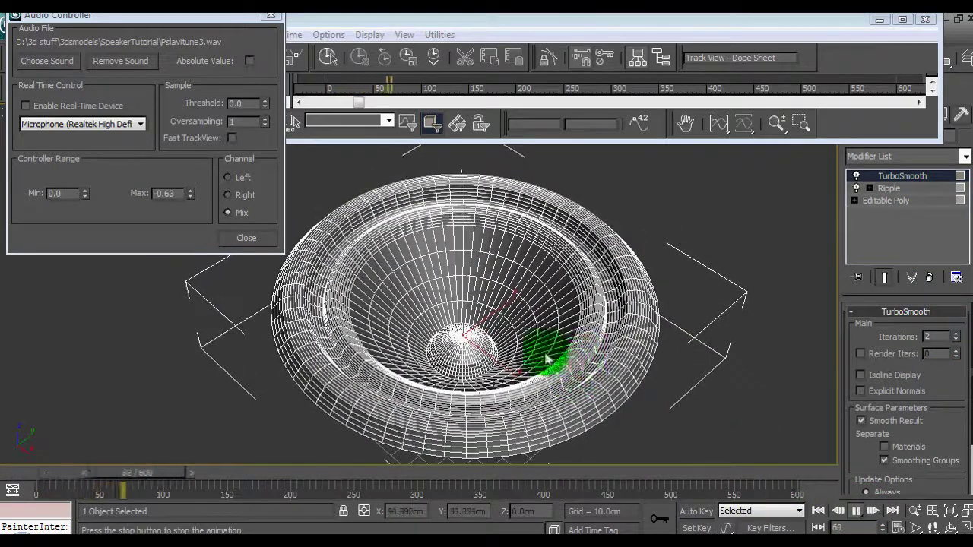
alt+middle_drag(550, 354, 536, 326)
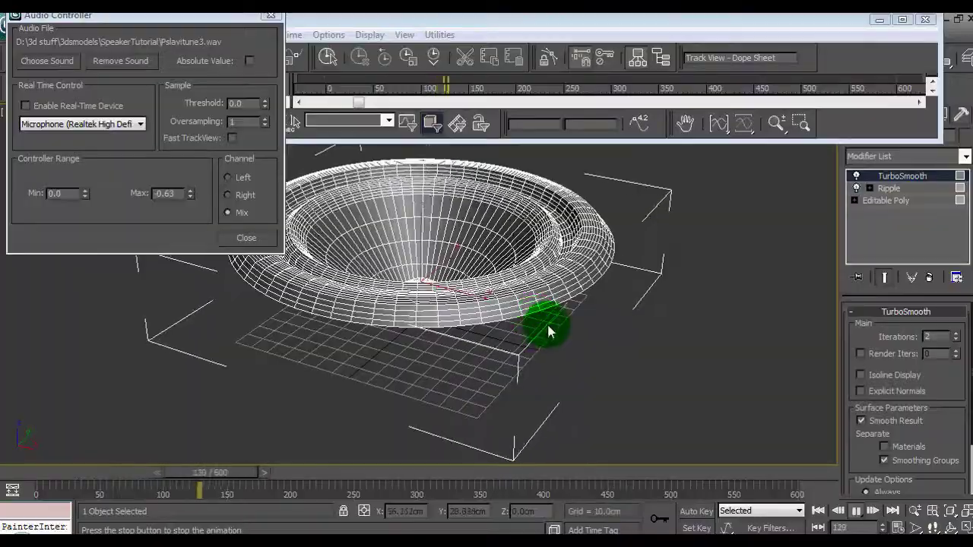
scroll(543, 326, up, 6)
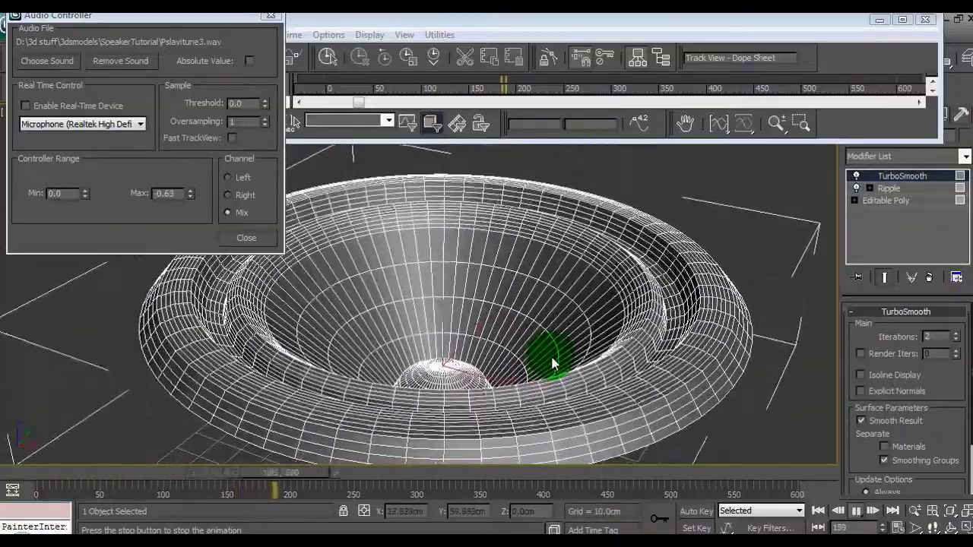
alt+middle_drag(555, 354, 569, 334)
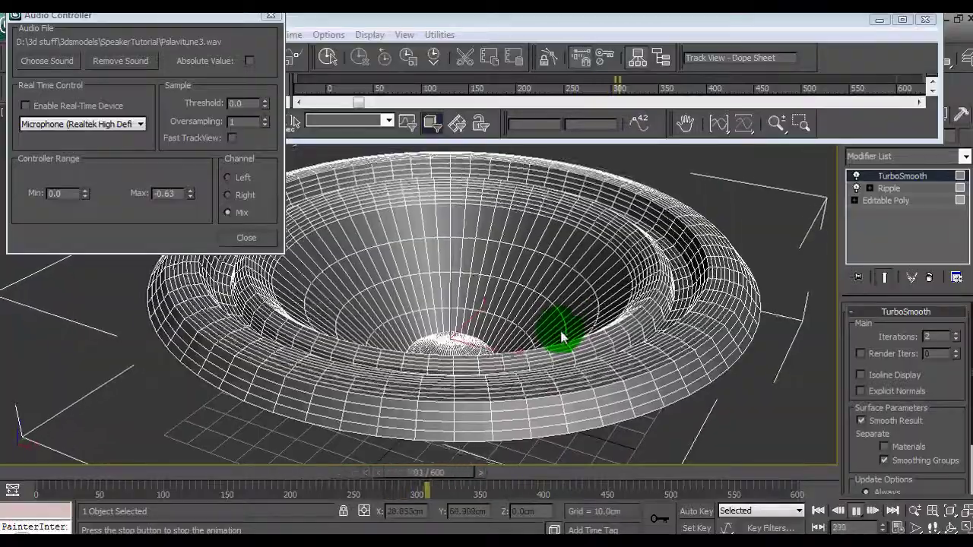